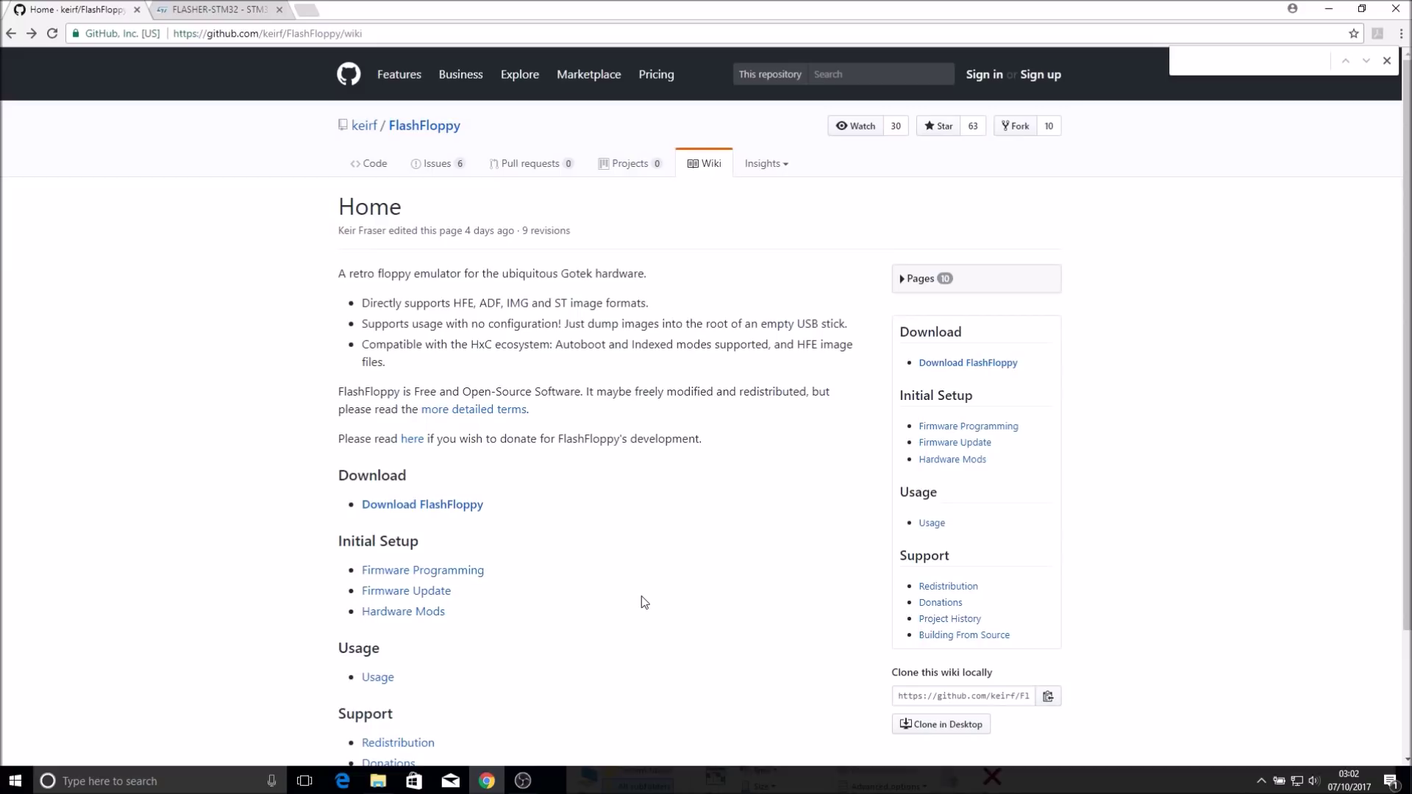
- Download the ZIP file of the latest FlashFloppy release, v0.8.1a, from the project wiki
left_click(446, 505)
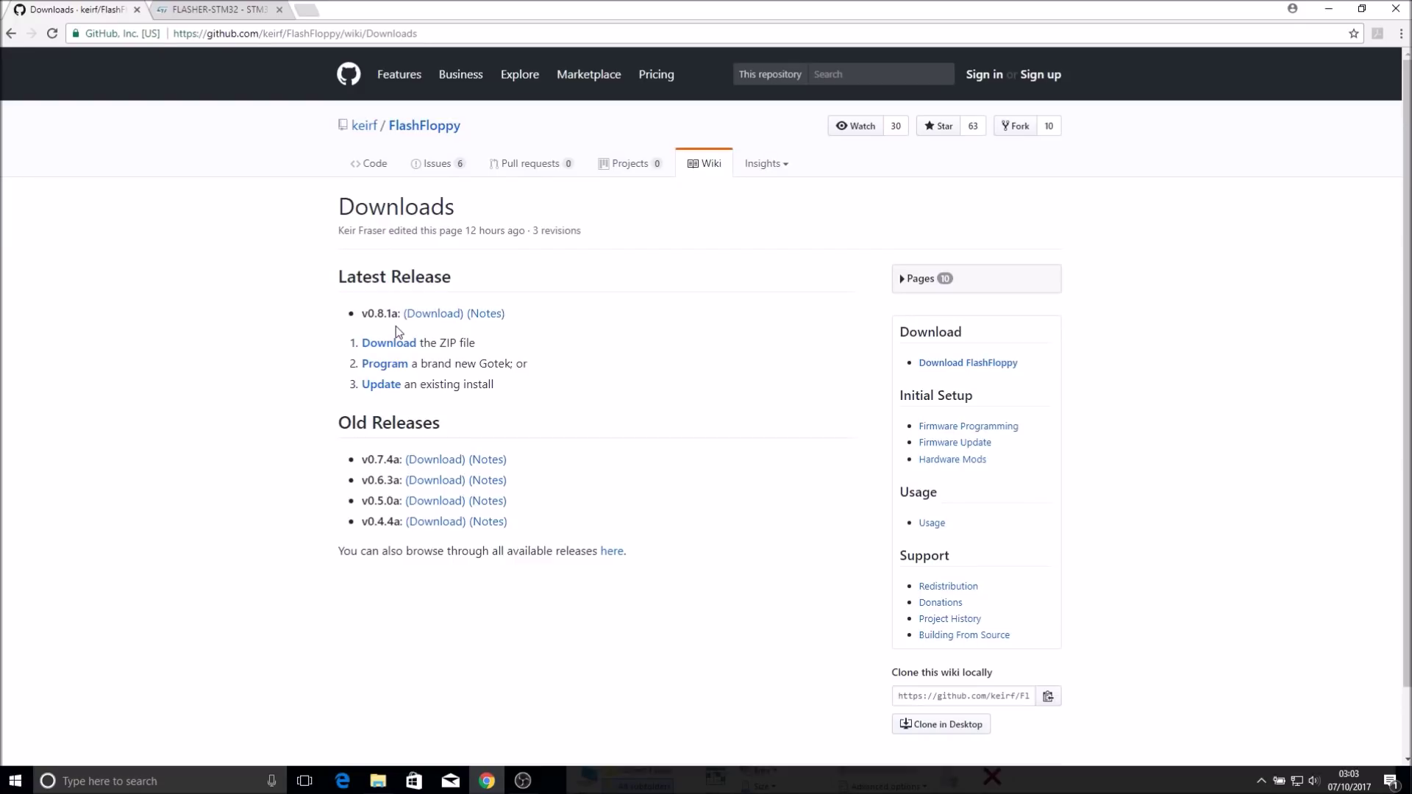
left_click(436, 316)
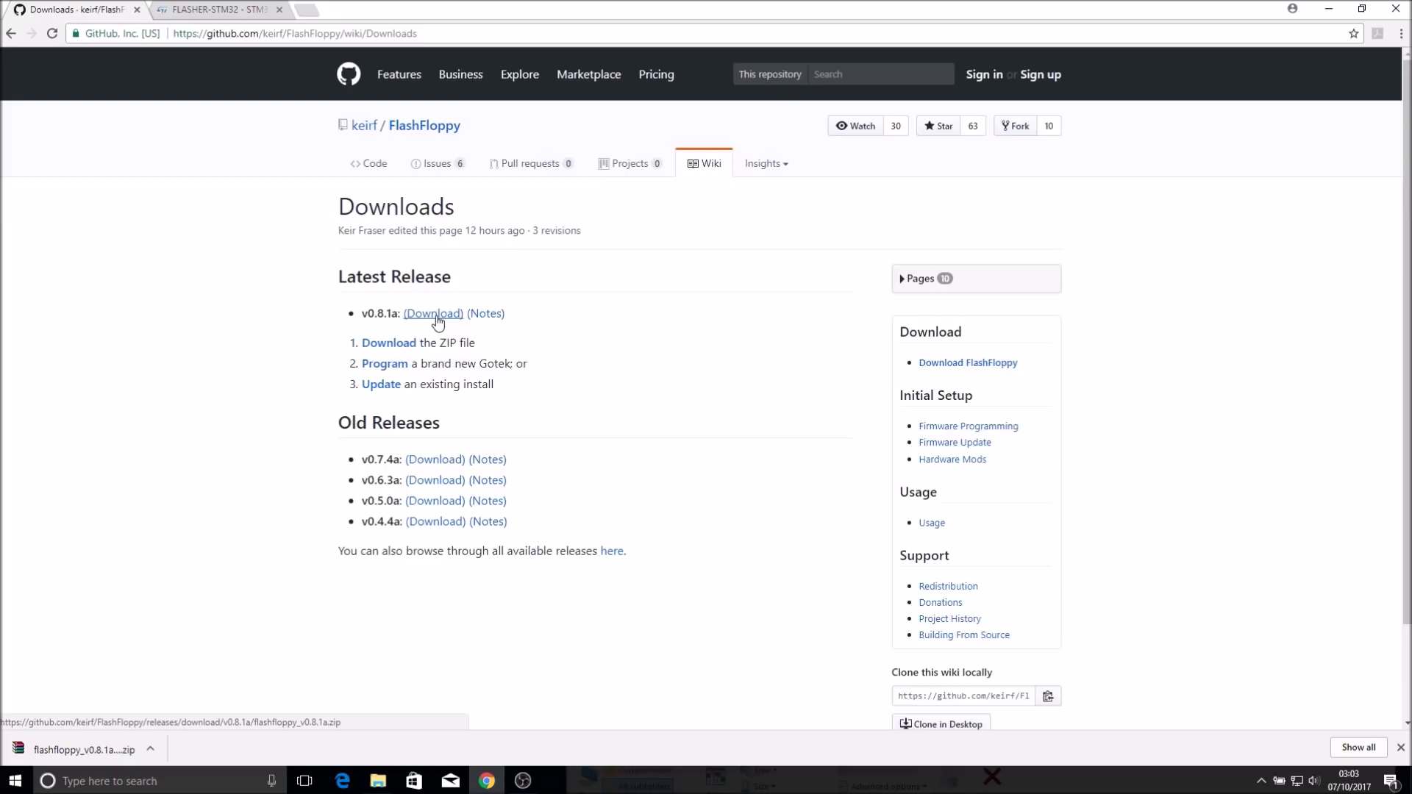
- Find the FLASHER-STM32 software download on the ST website and view its license agreement without accepting it
left_click(191, 12)
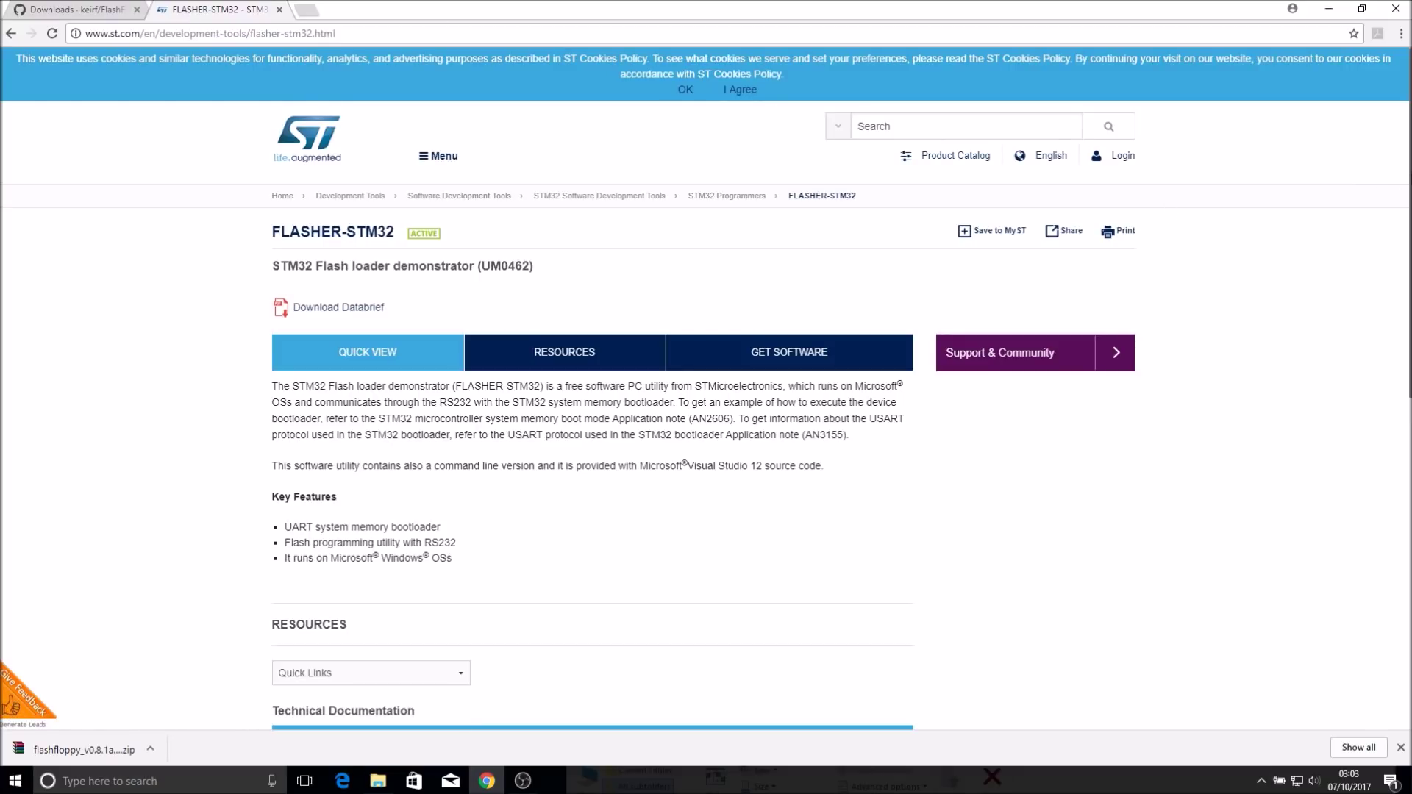
scroll(706, 388, "down", 10)
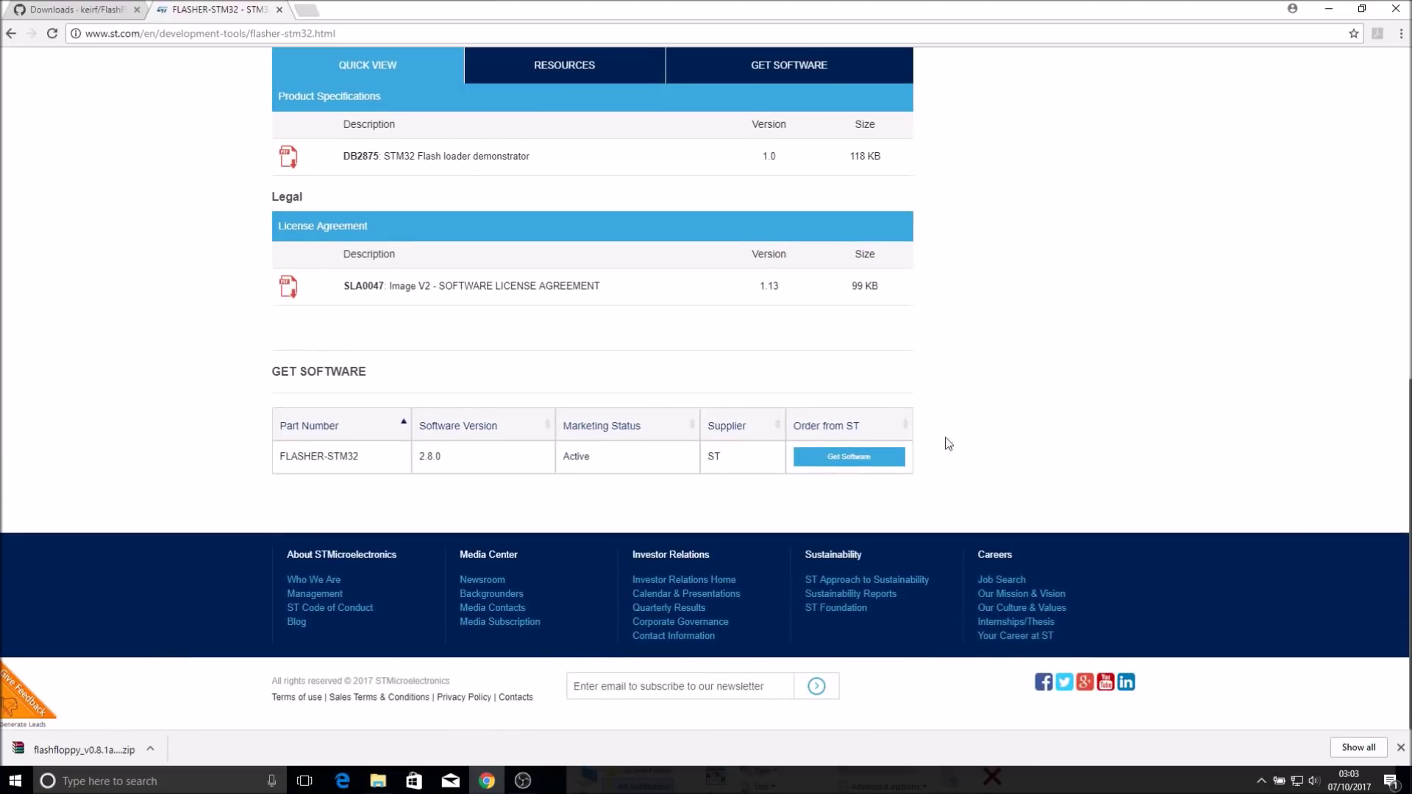
left_click(878, 462)
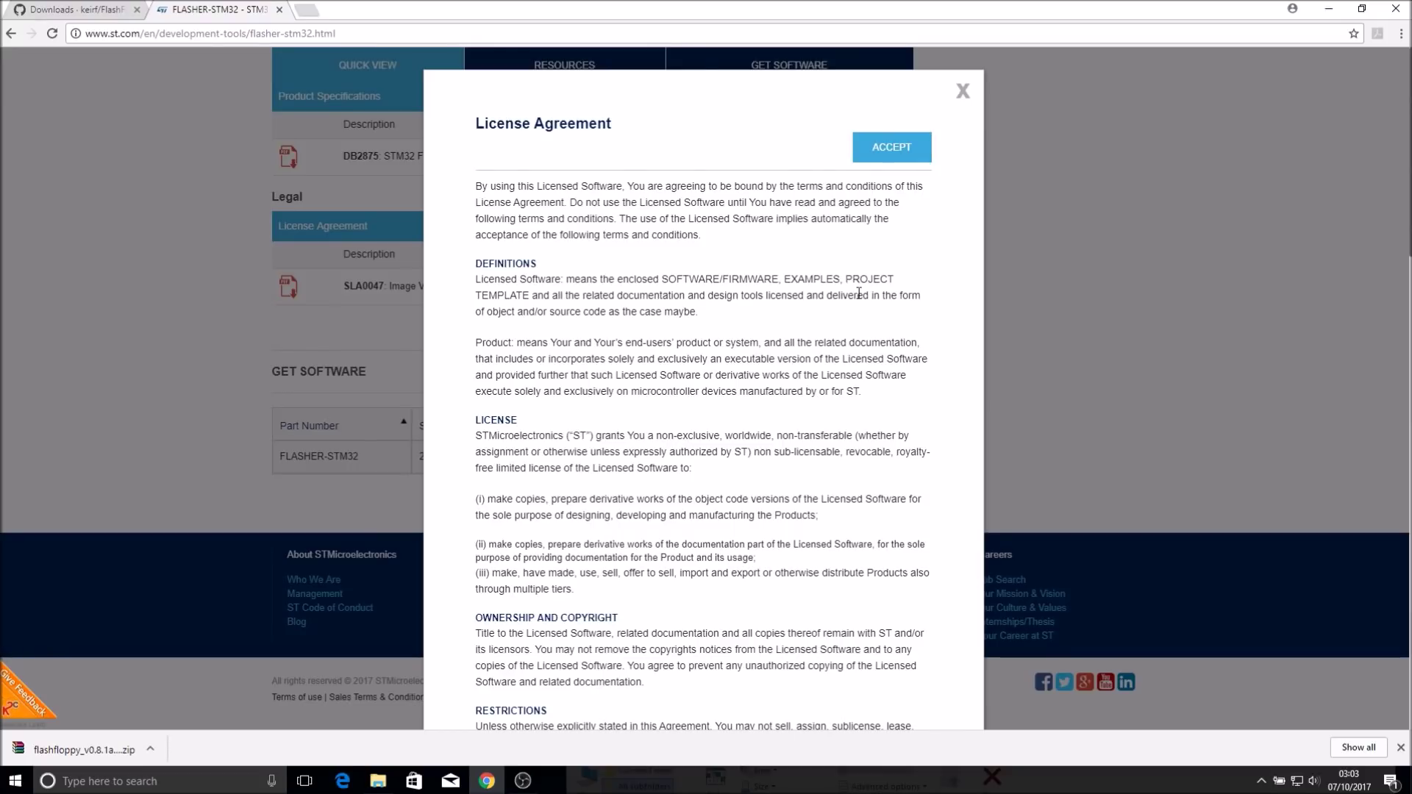
left_click(1327, 6)
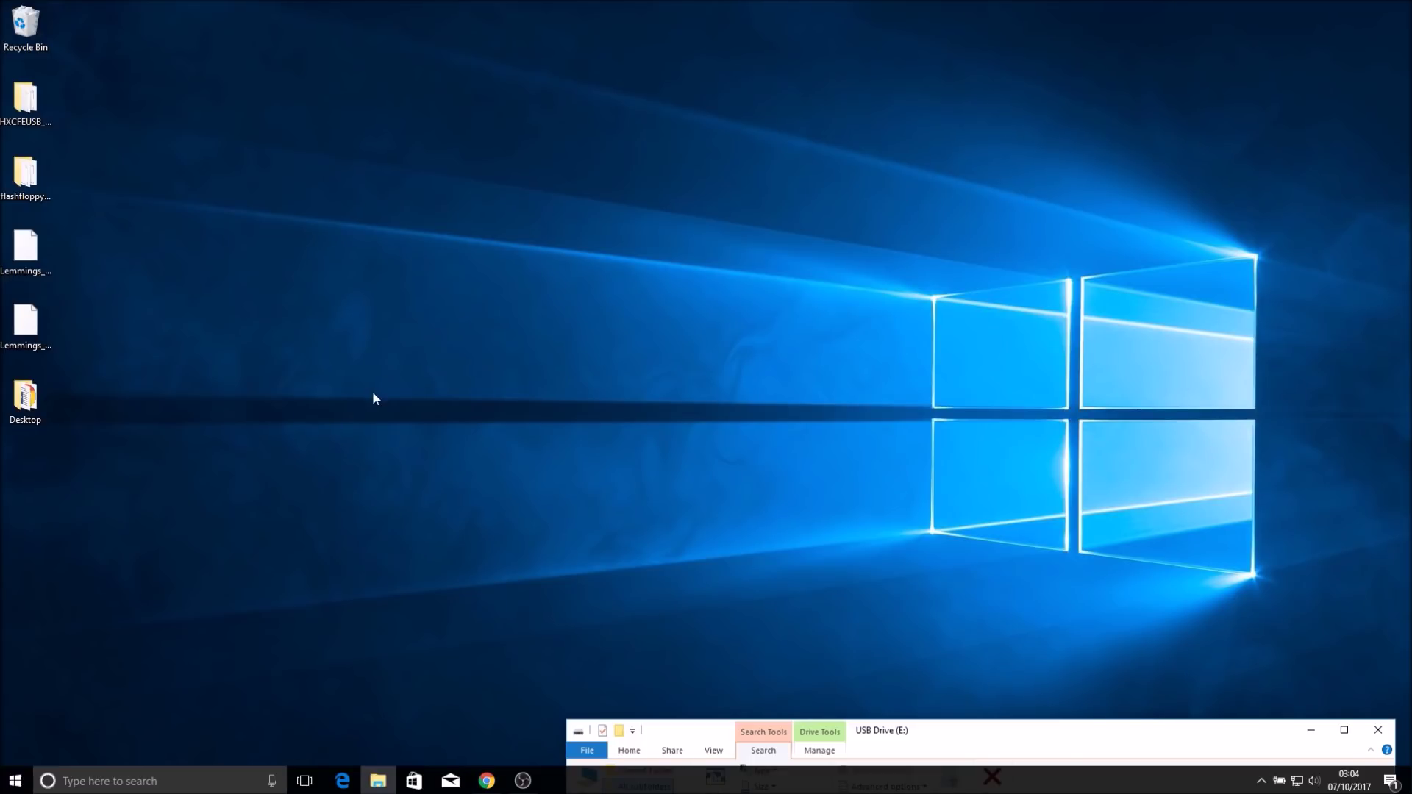
- Launch the Flash Loader Demonstrator GUI, select the UART port and connect to the device at 115200 baud with even parity
left_click(15, 781)
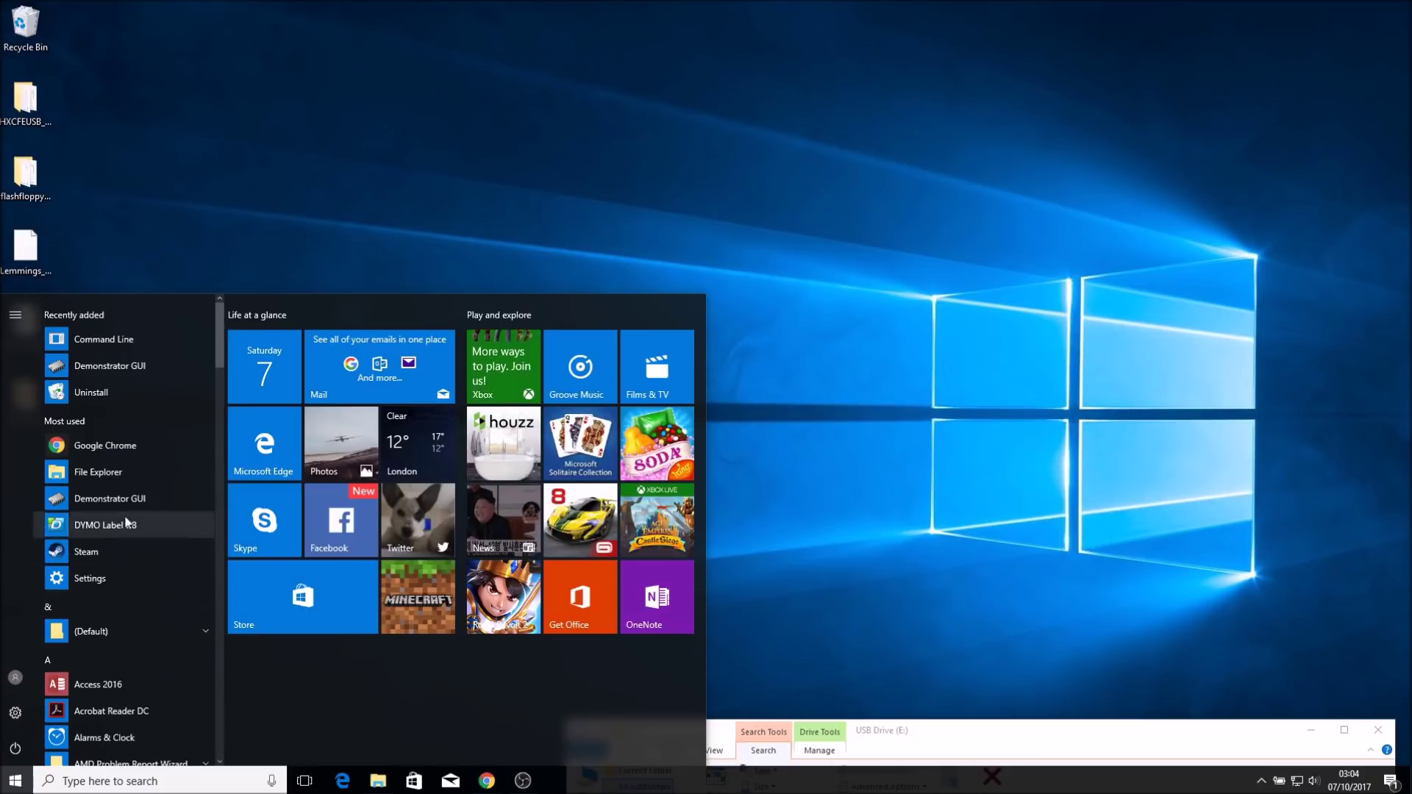
left_click(129, 506)
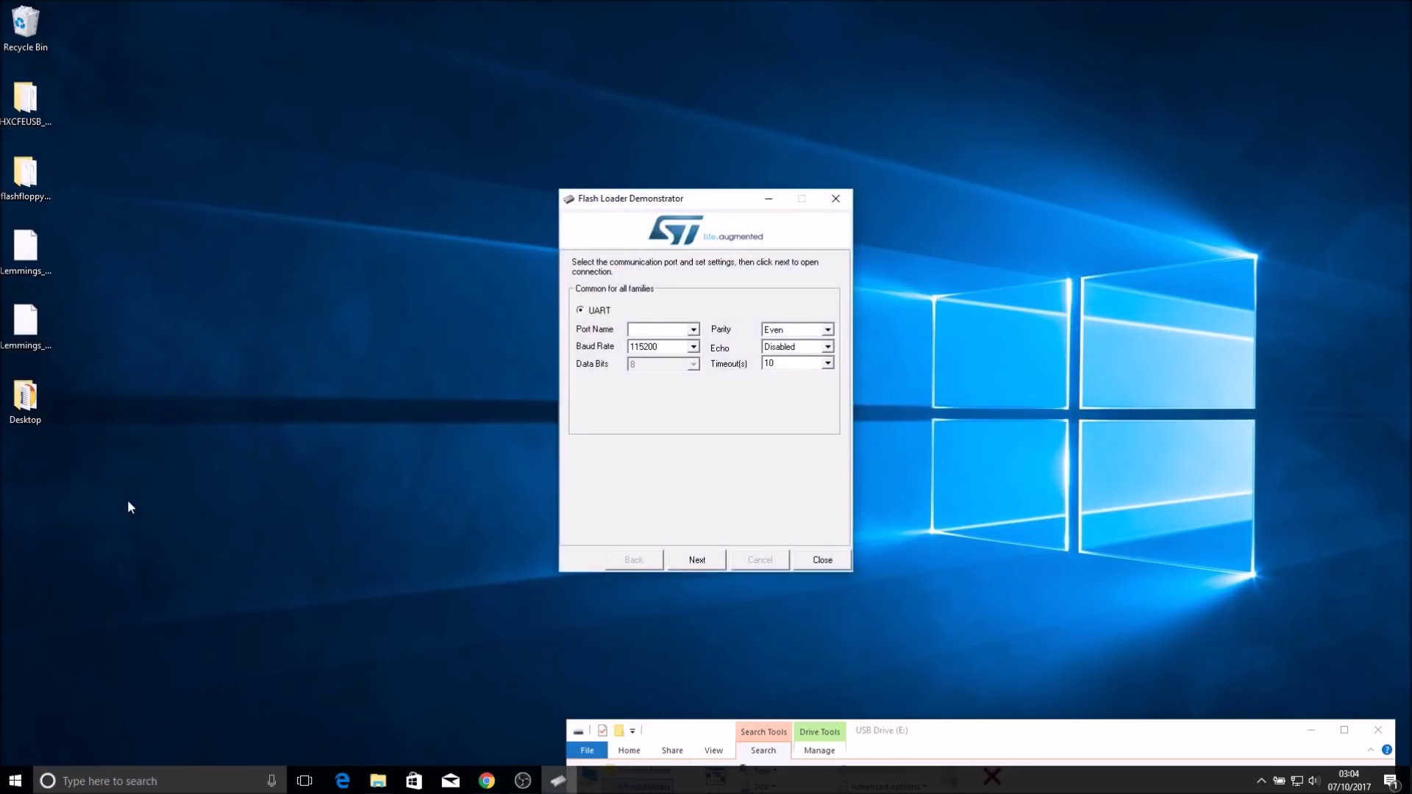
left_click(699, 332)
left_click(670, 345)
left_click(697, 561)
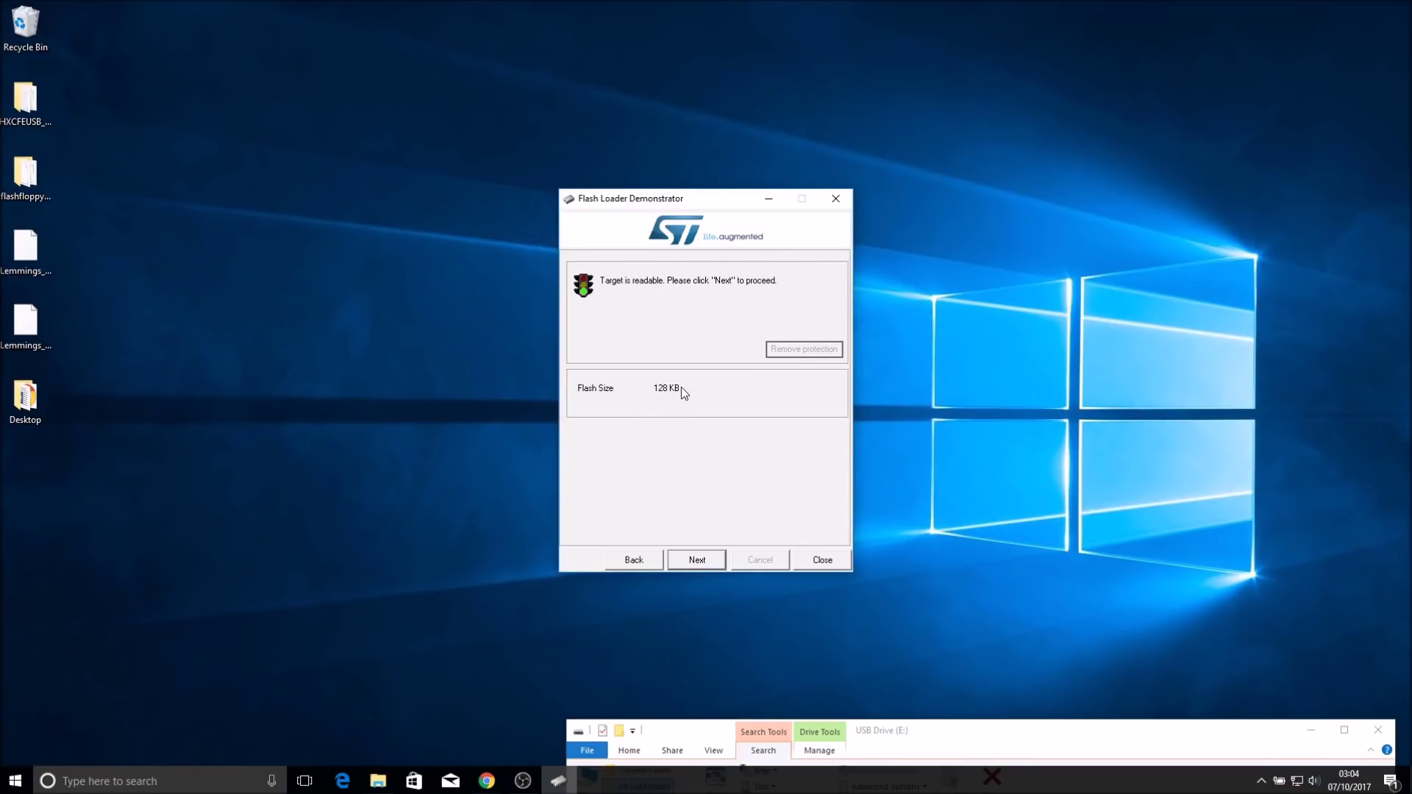
- Proceed to the flash operations with STM32F1_Connectivity-line_128K as the target device
left_click(688, 561)
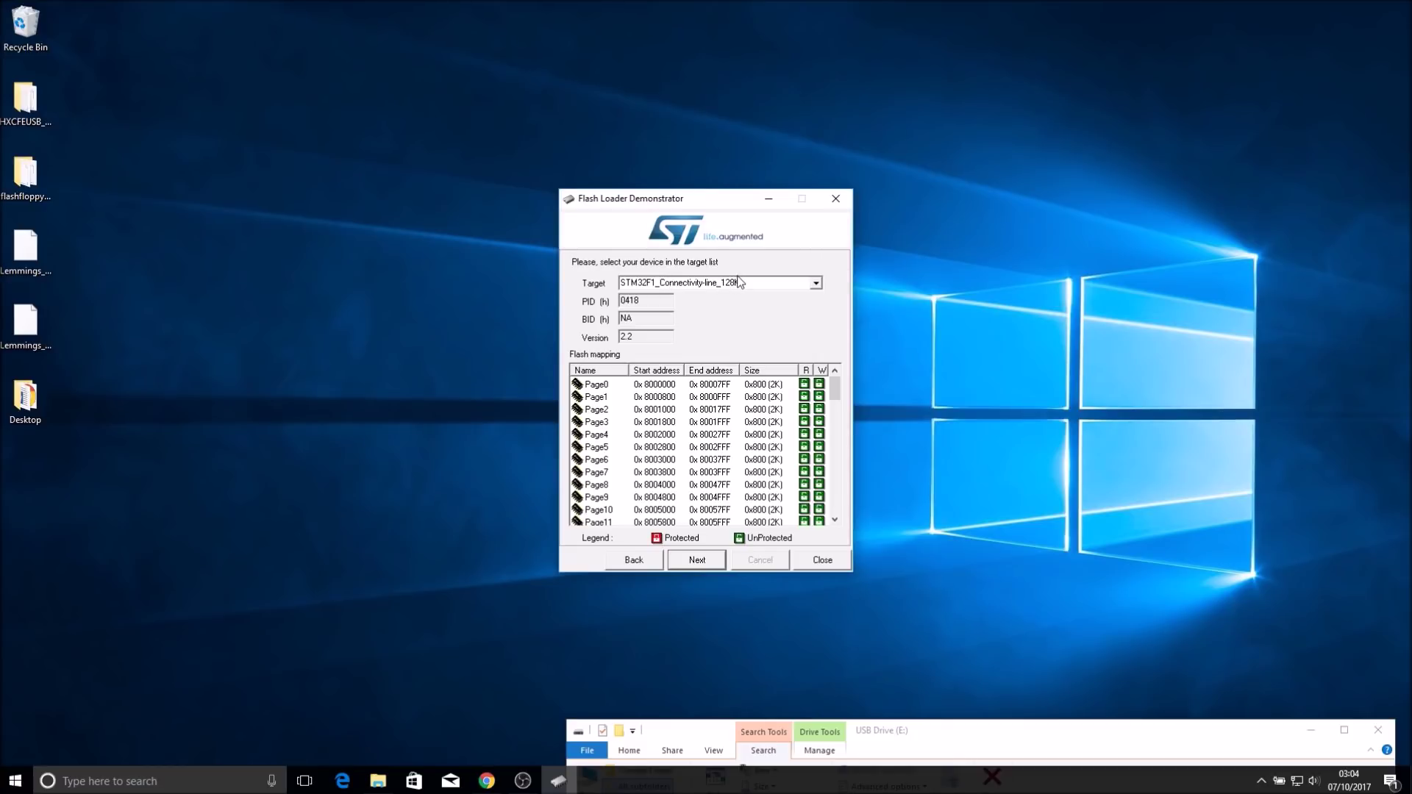
left_click(817, 285)
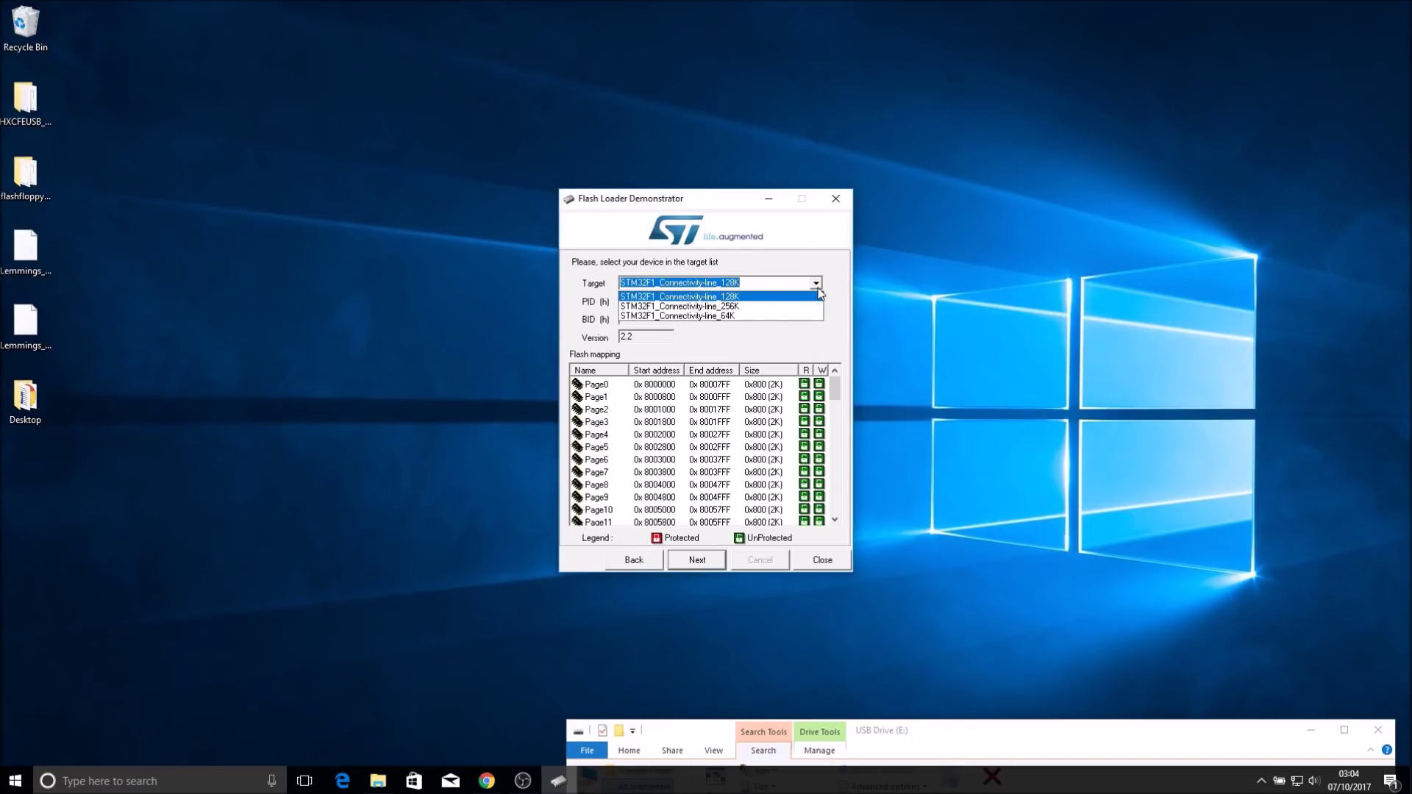
left_click(736, 281)
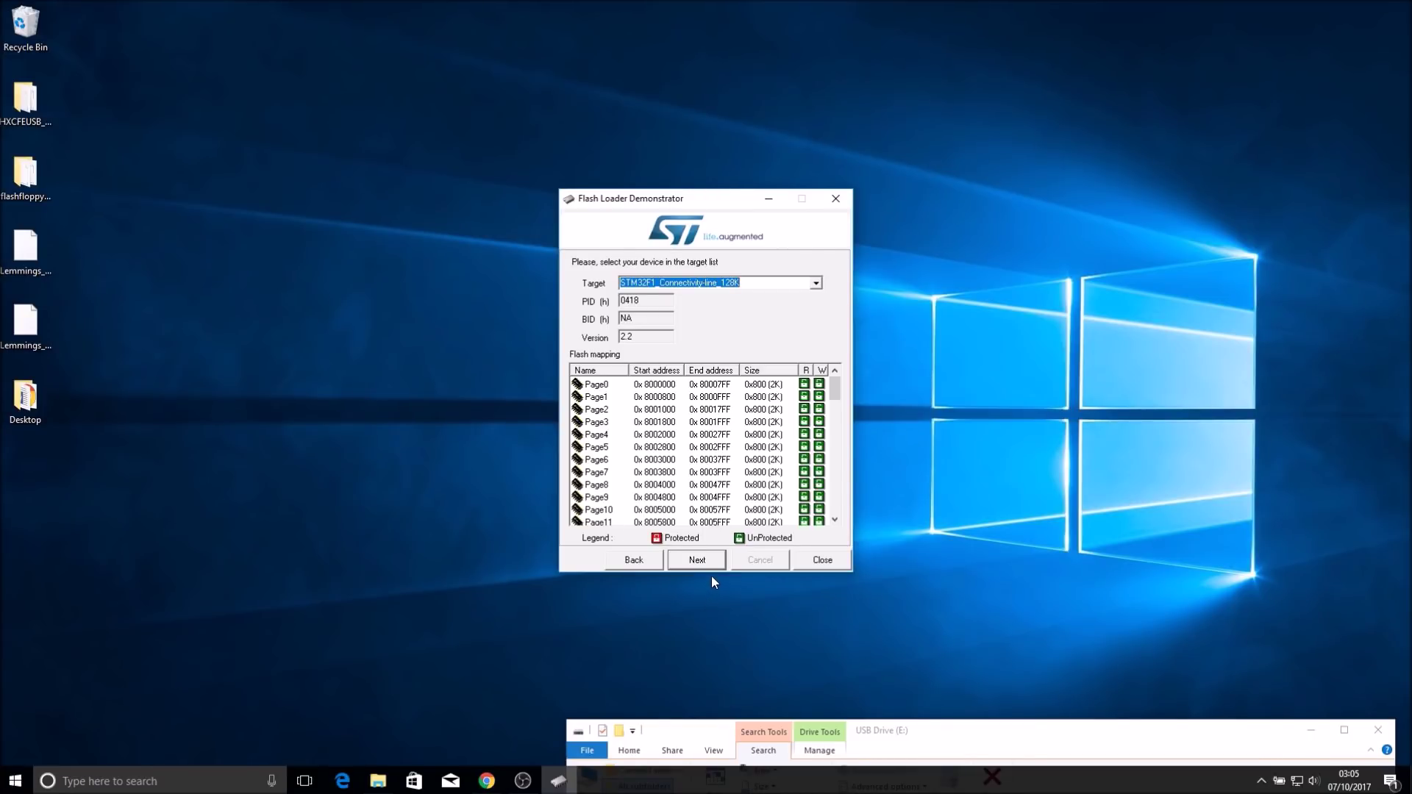
left_click(697, 561)
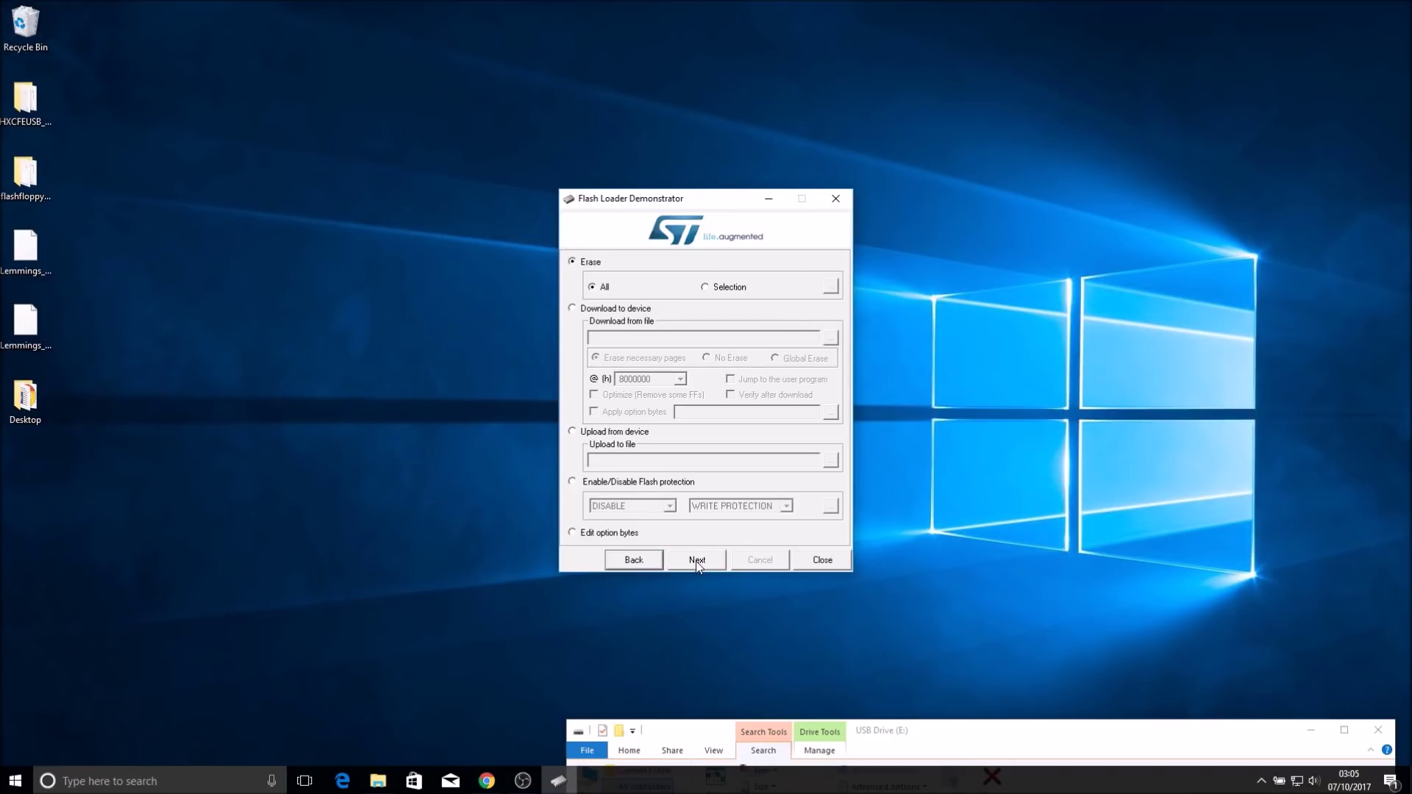
- Choose download to device and load FF_Gotek-v0.8.1a.hex from the flashfloppy_v0.8.1a folder on the desktop
left_click(573, 309)
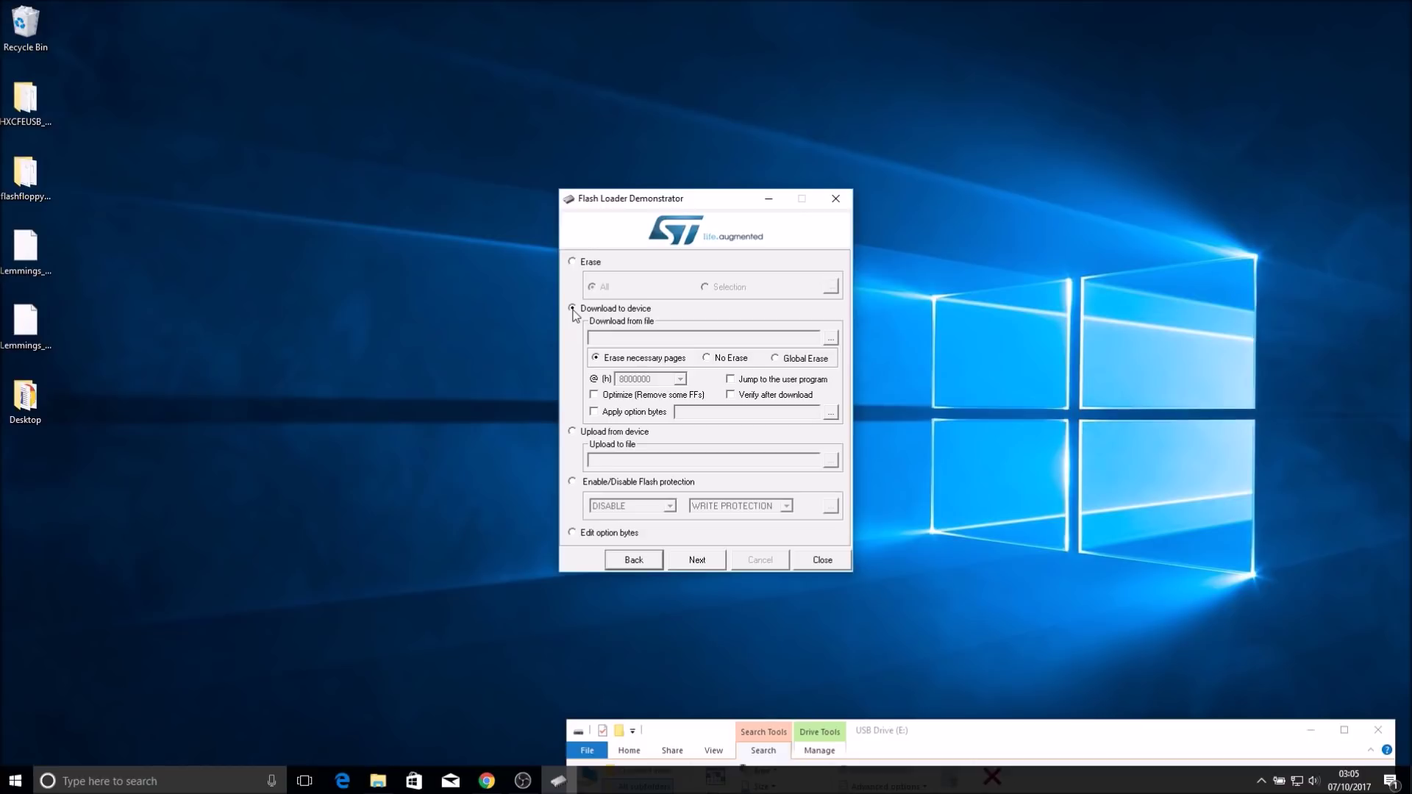
left_click(831, 339)
left_click(519, 516)
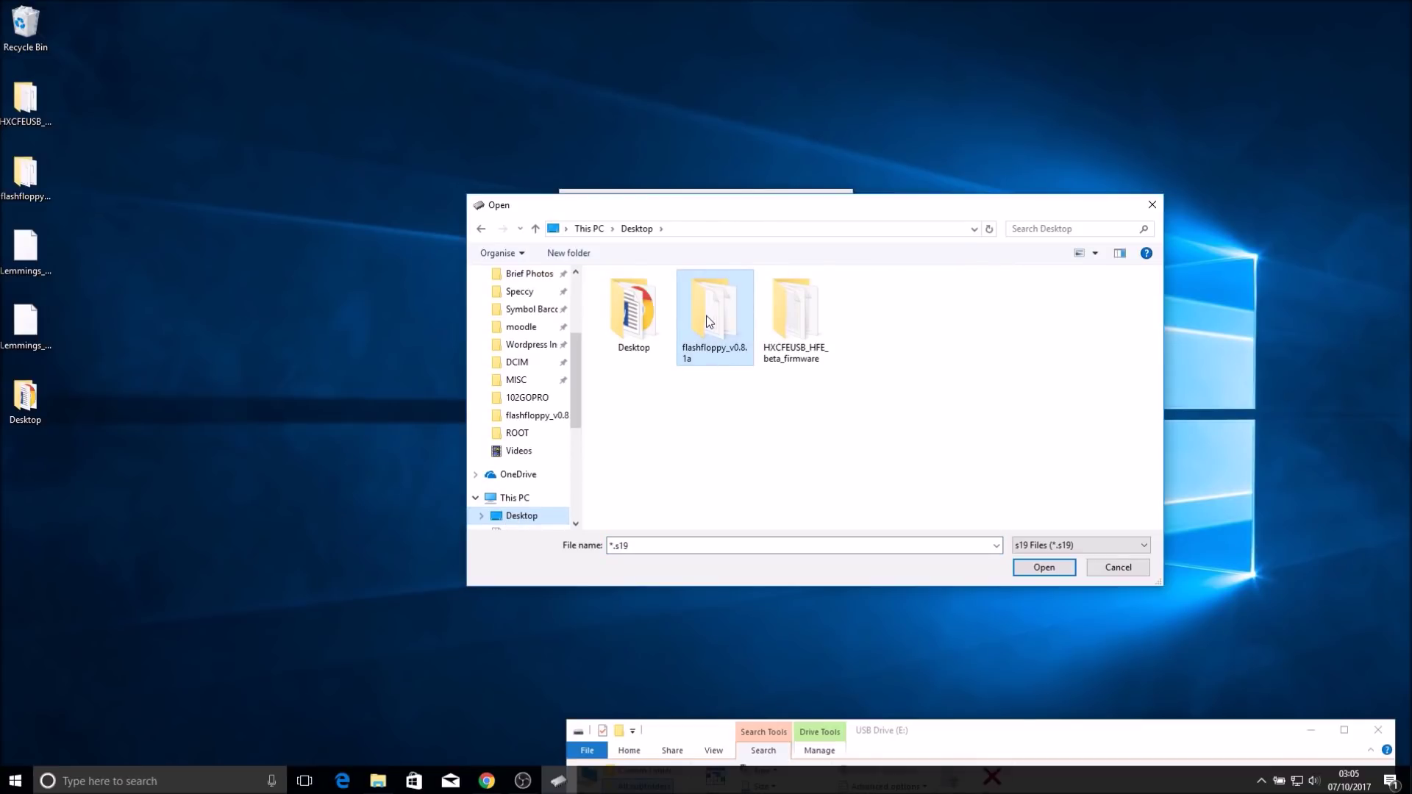
double_click(709, 320)
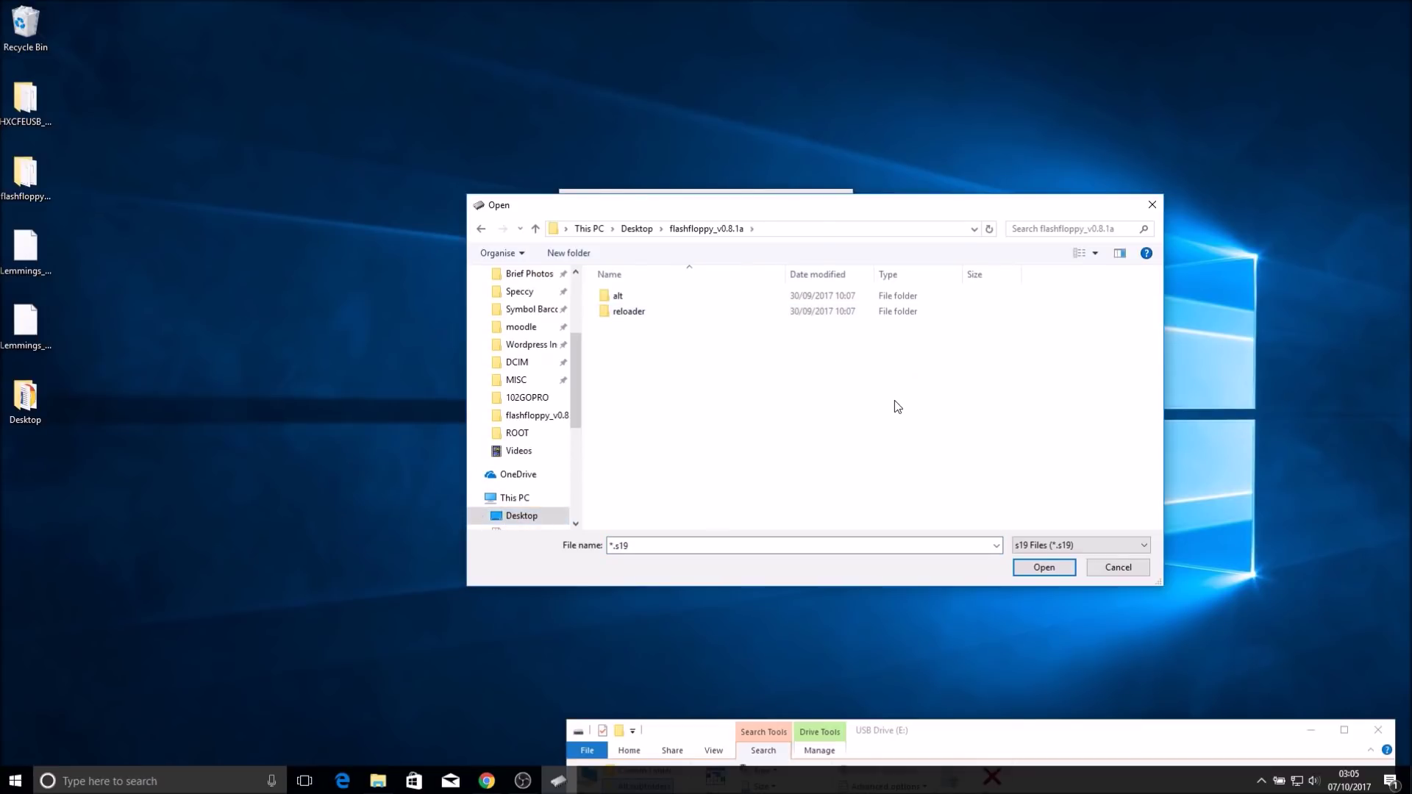
left_click(1113, 543)
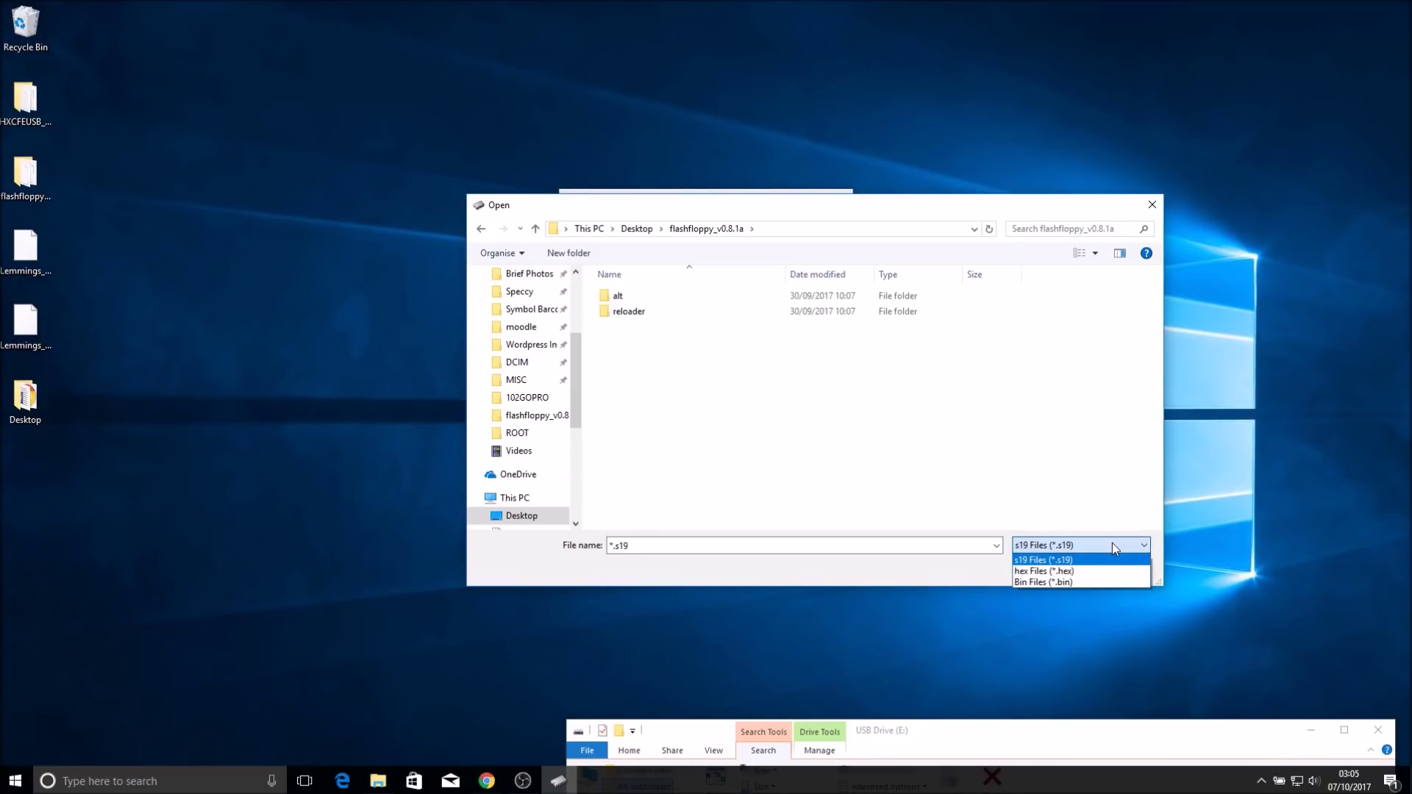
left_click(1073, 572)
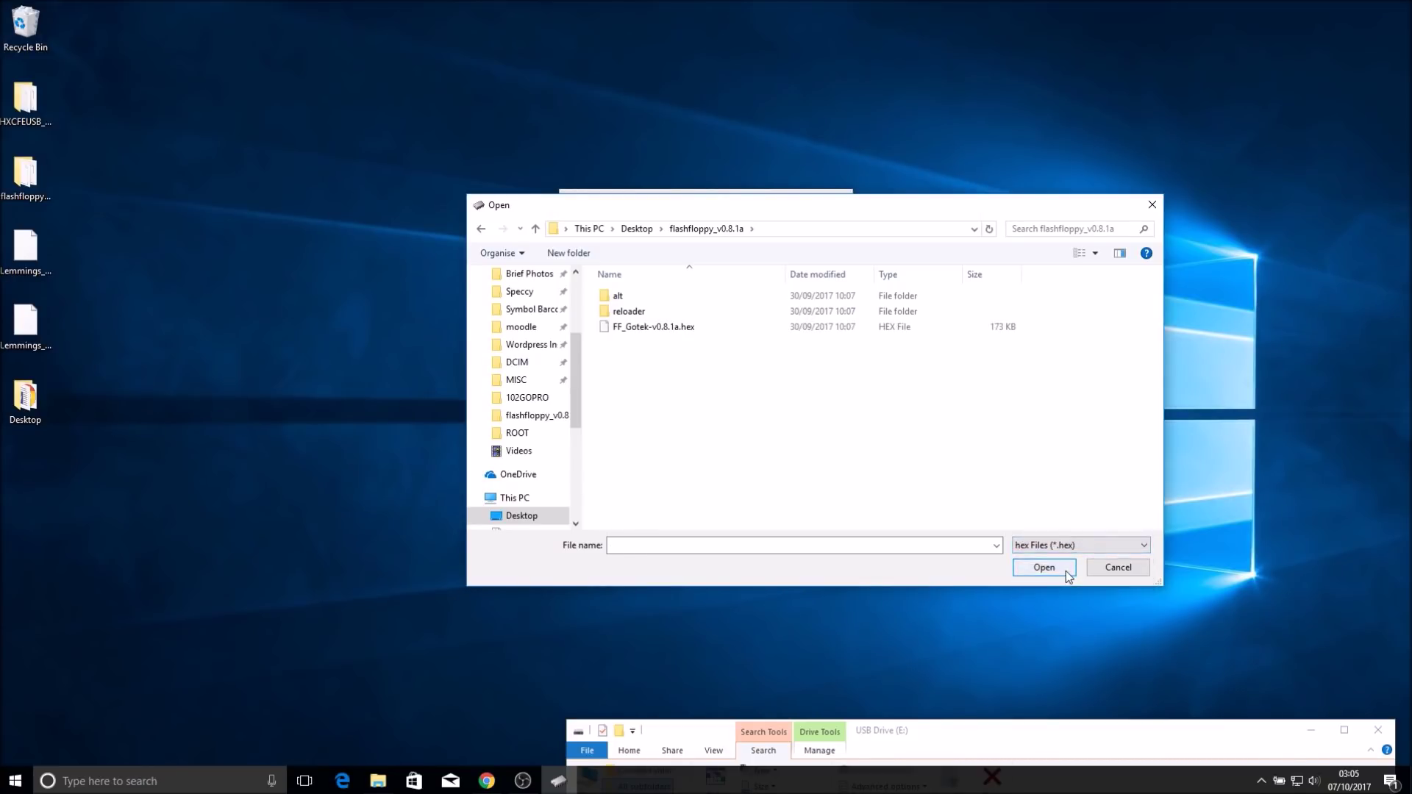
double_click(664, 327)
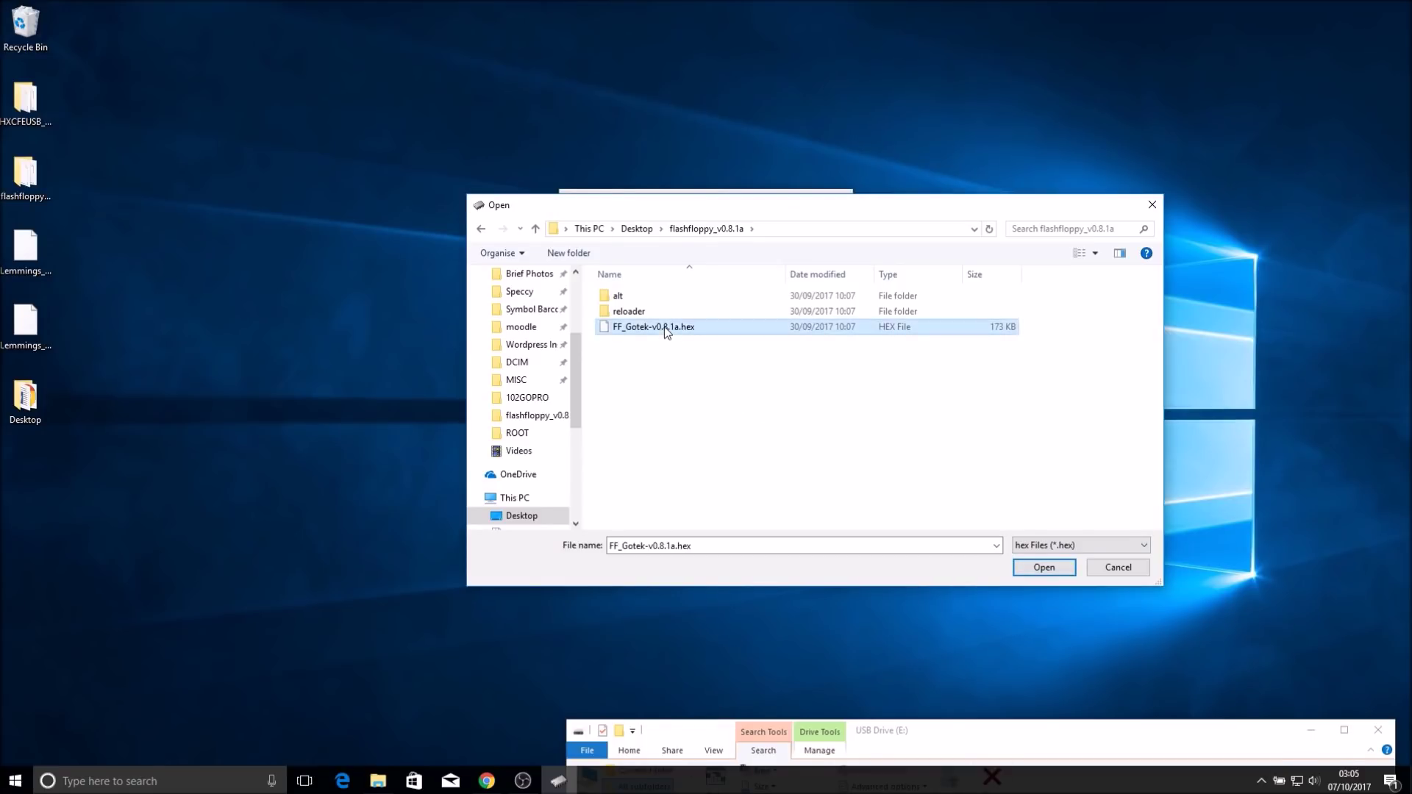
- Flash the firmware to the device with Global Erase, and close the Flash Loader Demonstrator
left_click(776, 359)
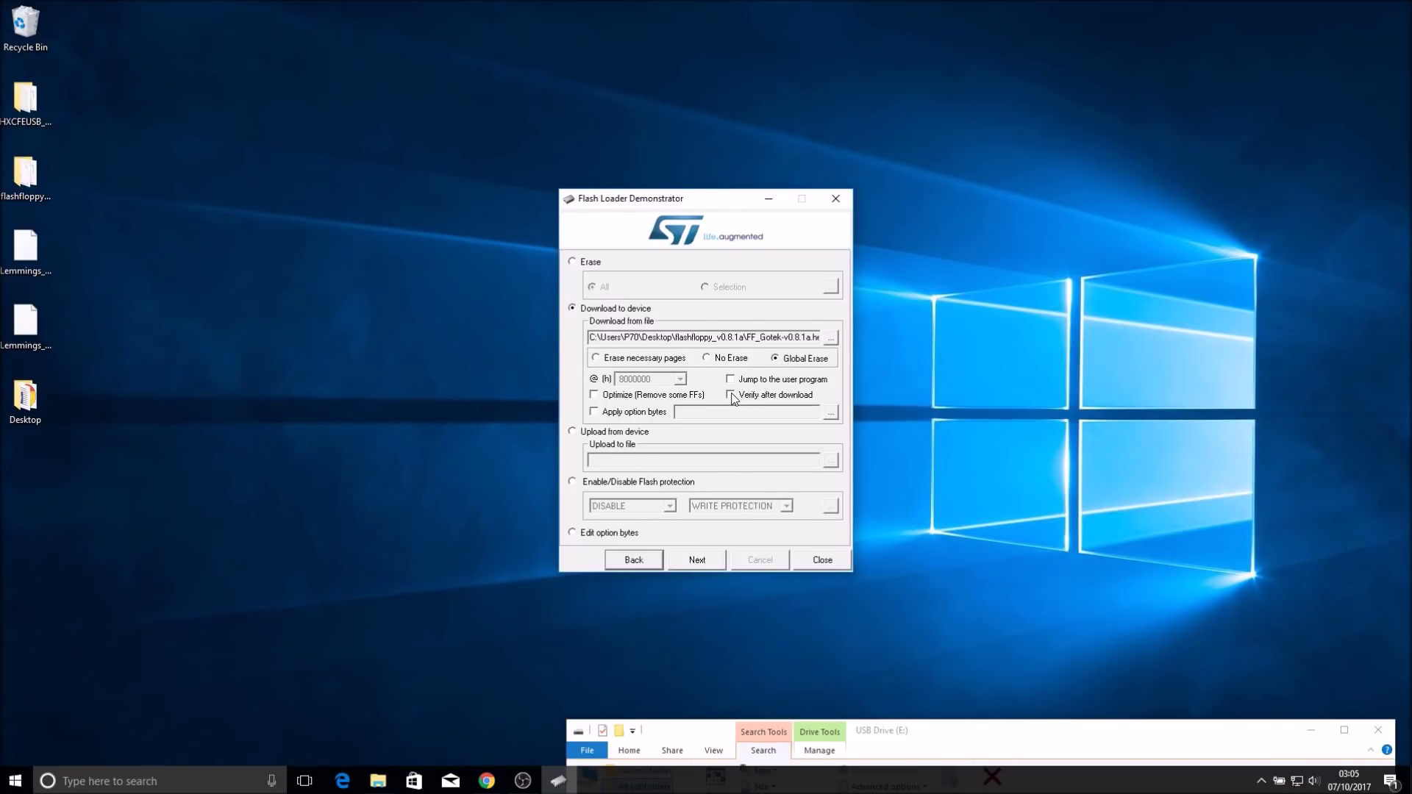
left_click(694, 563)
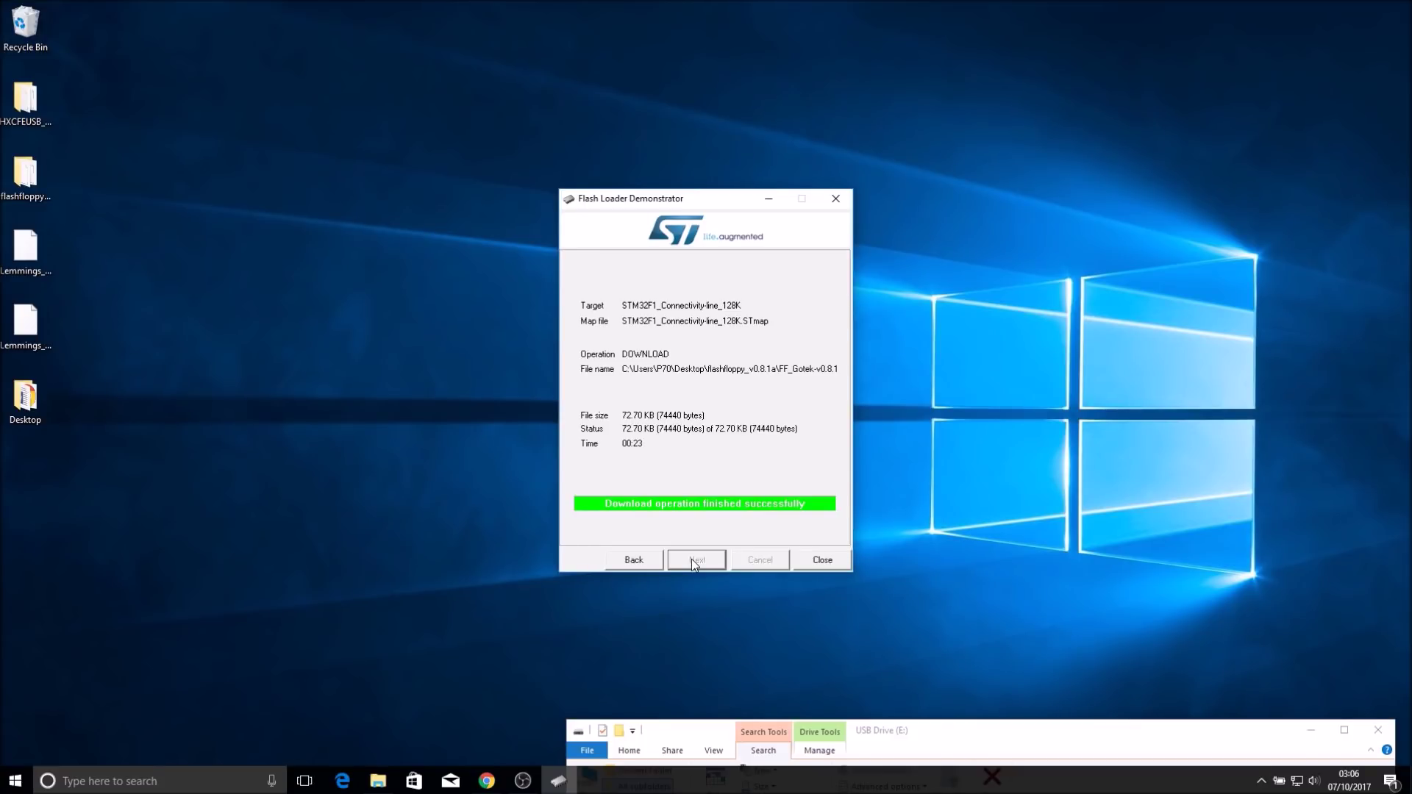
left_click(822, 560)
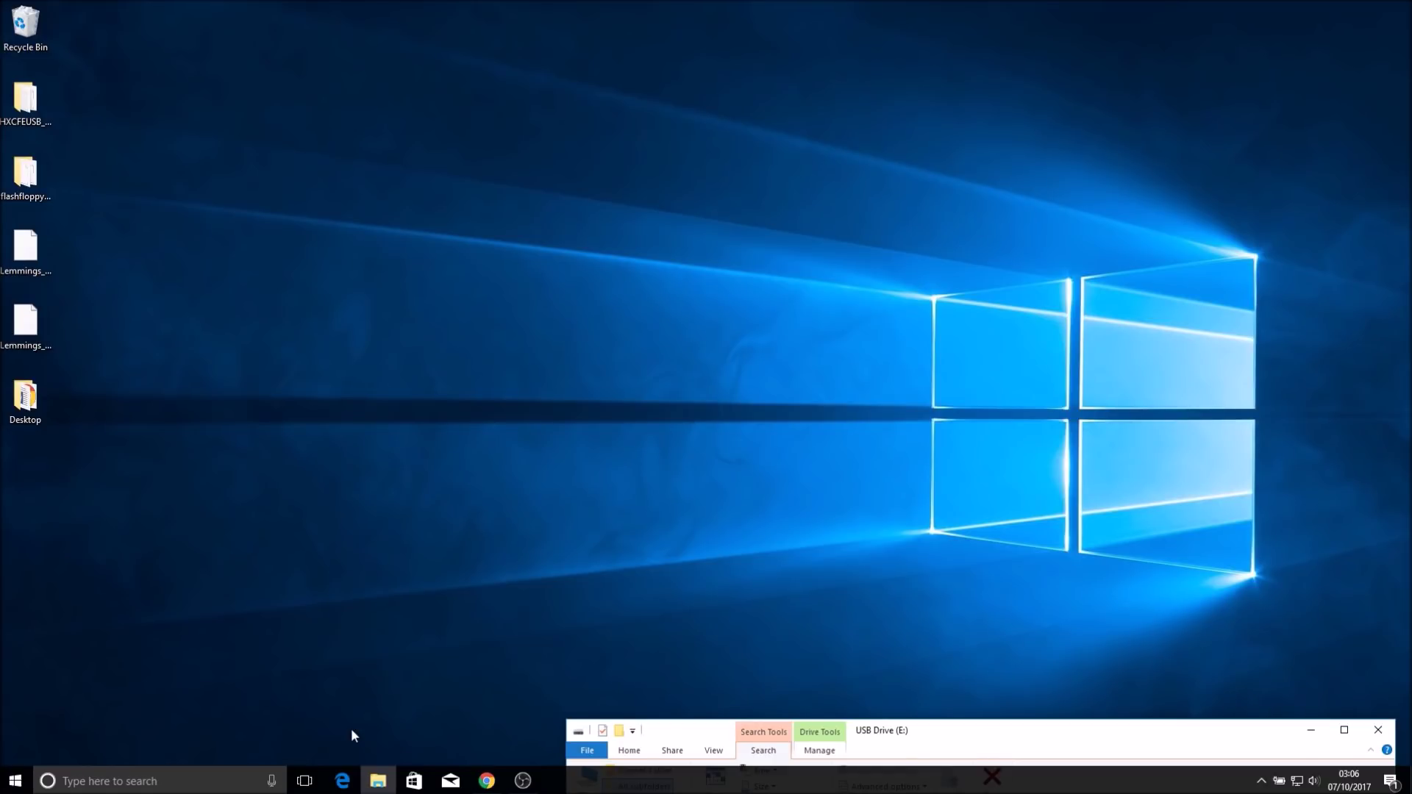
- Switch to Chrome and review the FlashFloppy wiki's Usage page for the config-less, HxC Autoboot and HxC Index modes
left_click(487, 781)
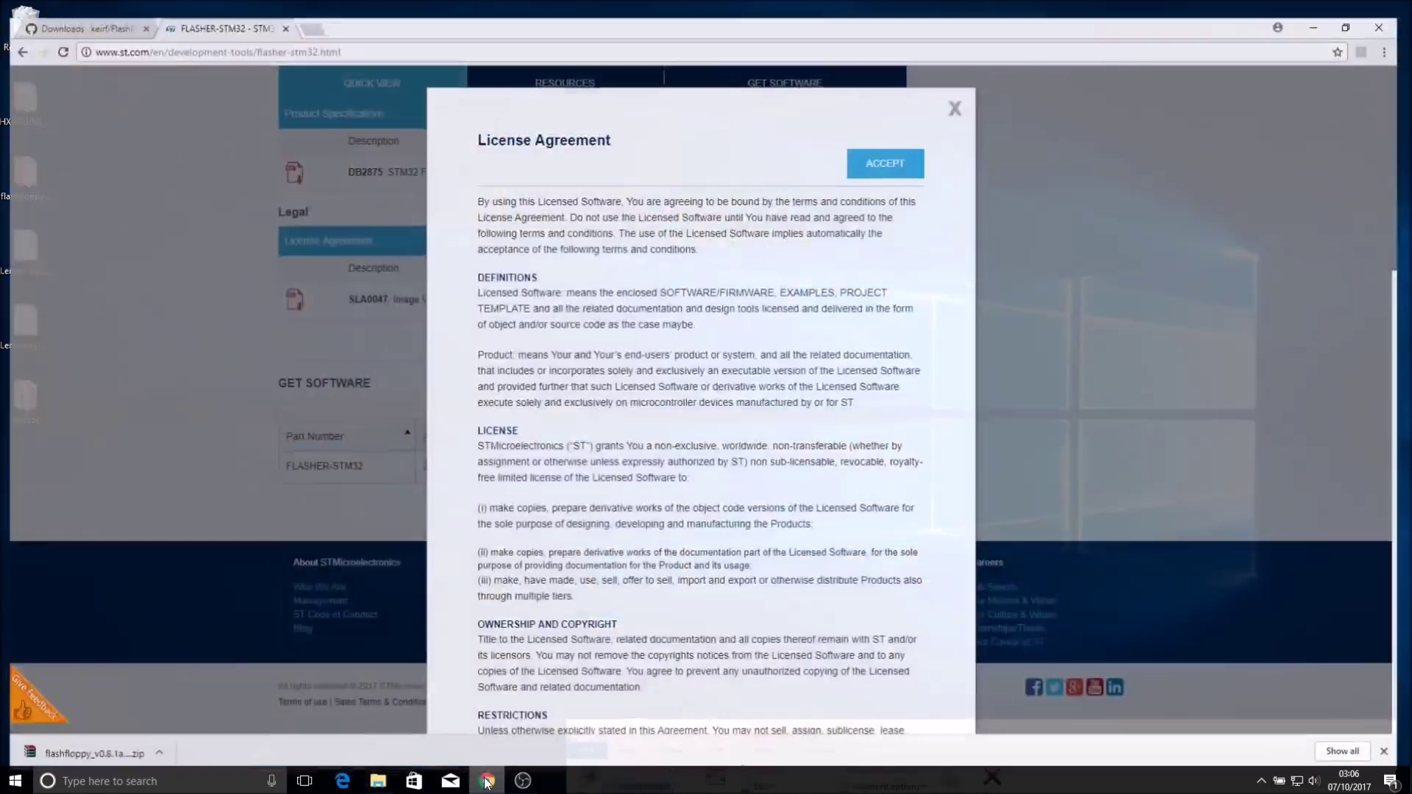
left_click(53, 10)
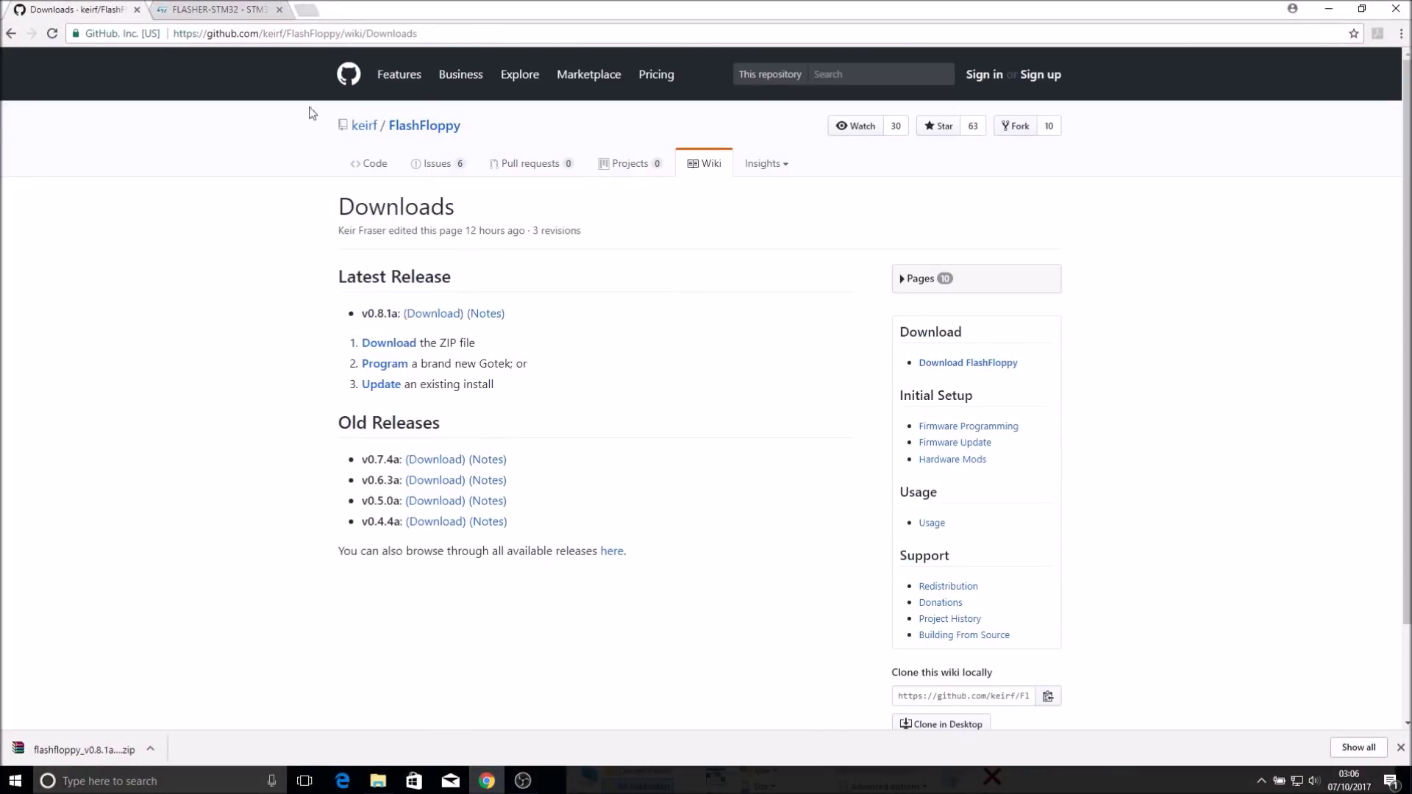
left_click(932, 523)
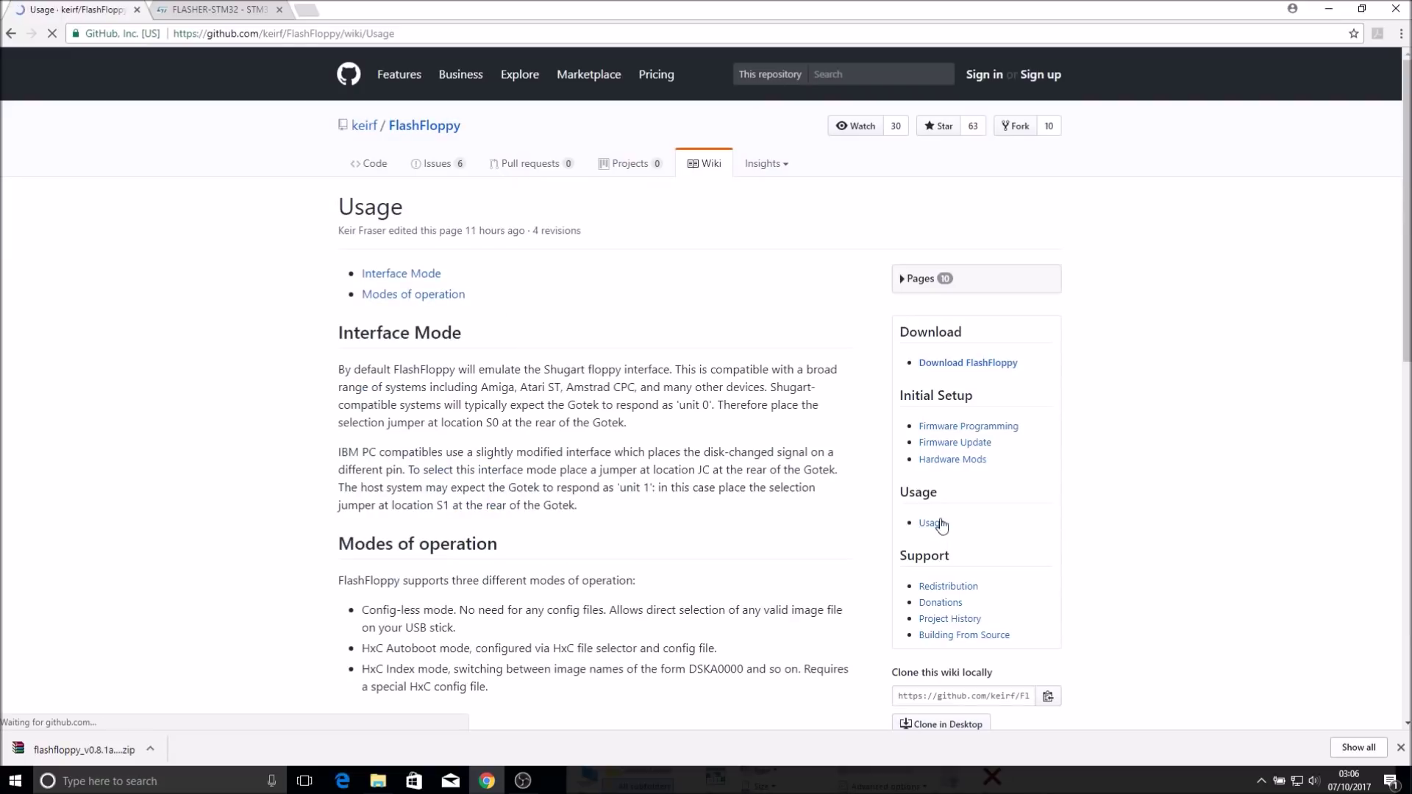
scroll(1377, 220, "down", 6)
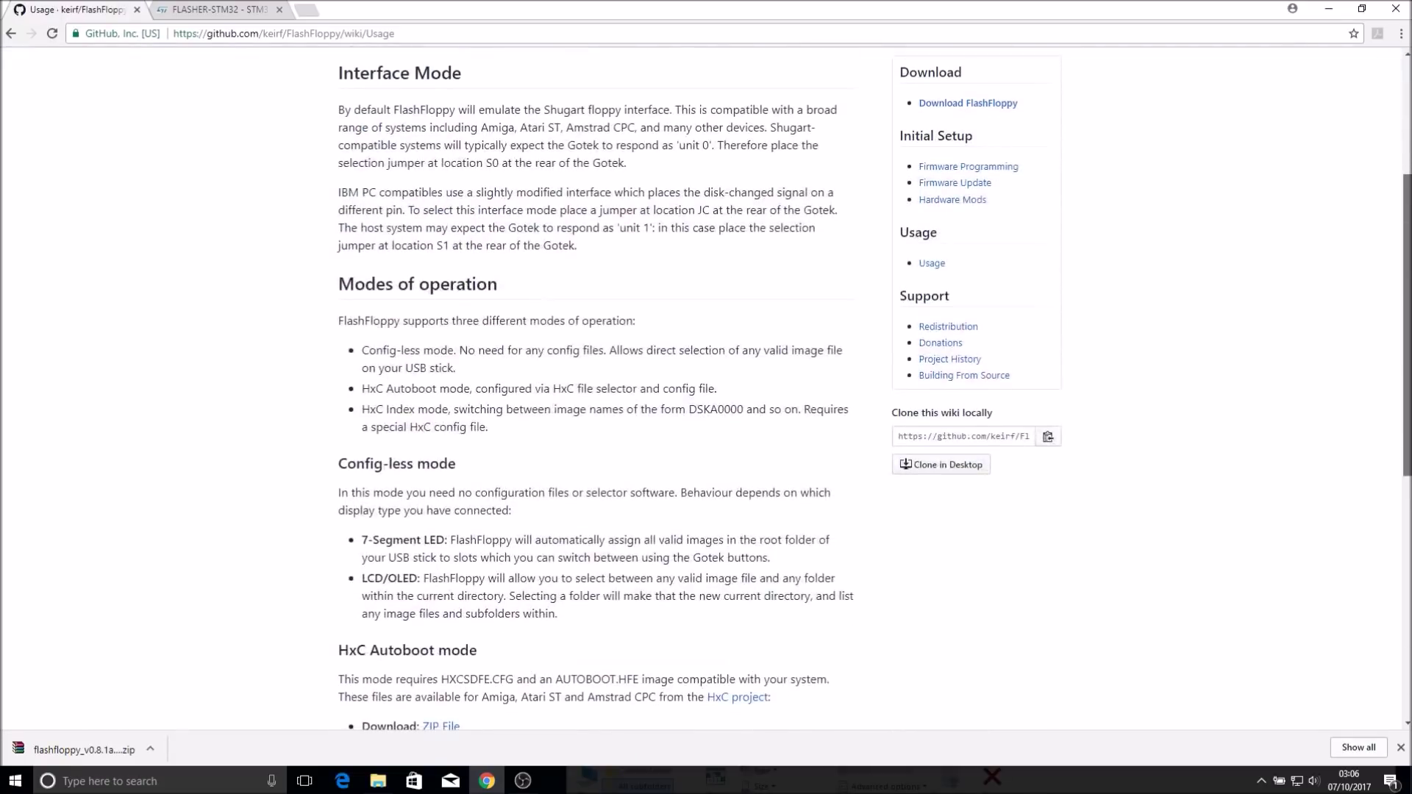
scroll(838, 399, "down", 2)
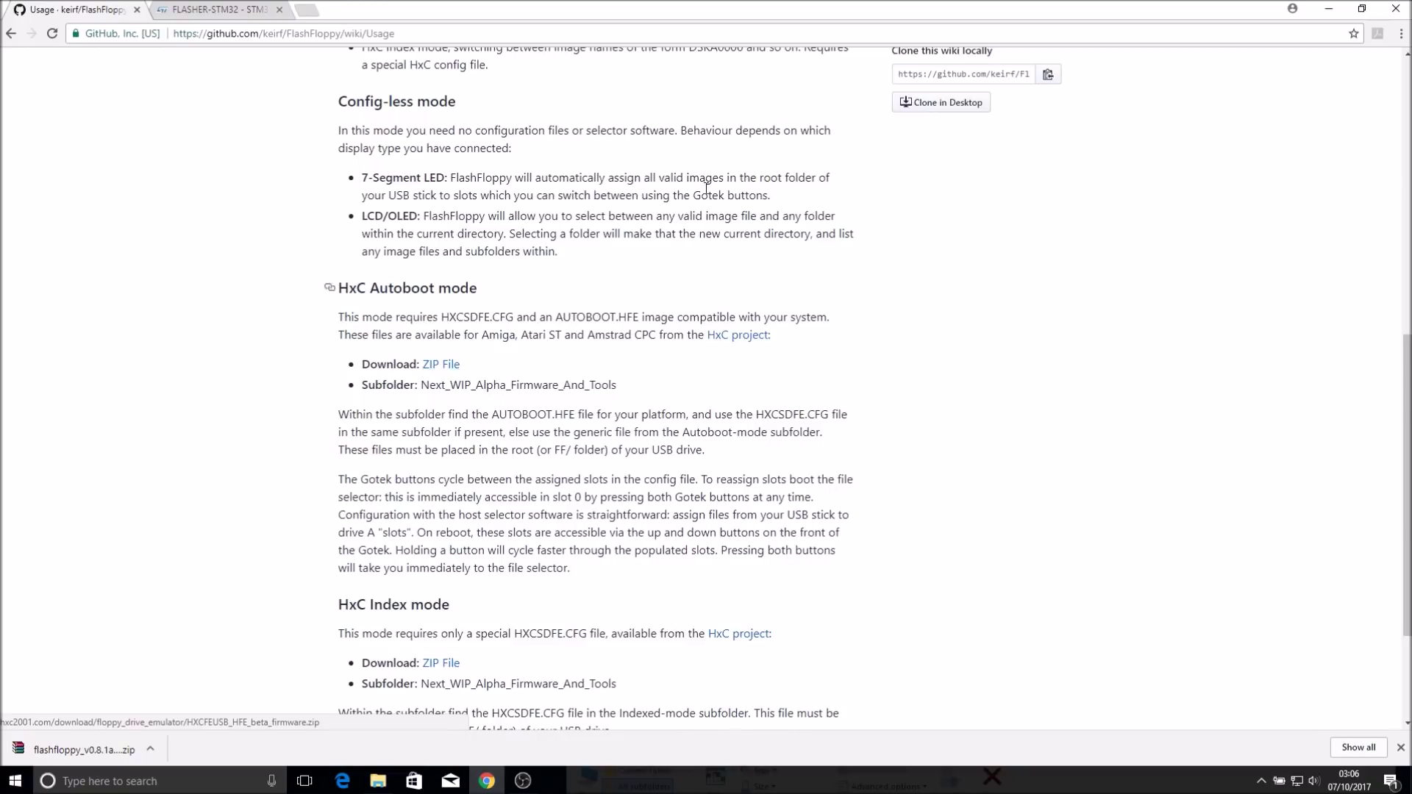
left_click(1329, 13)
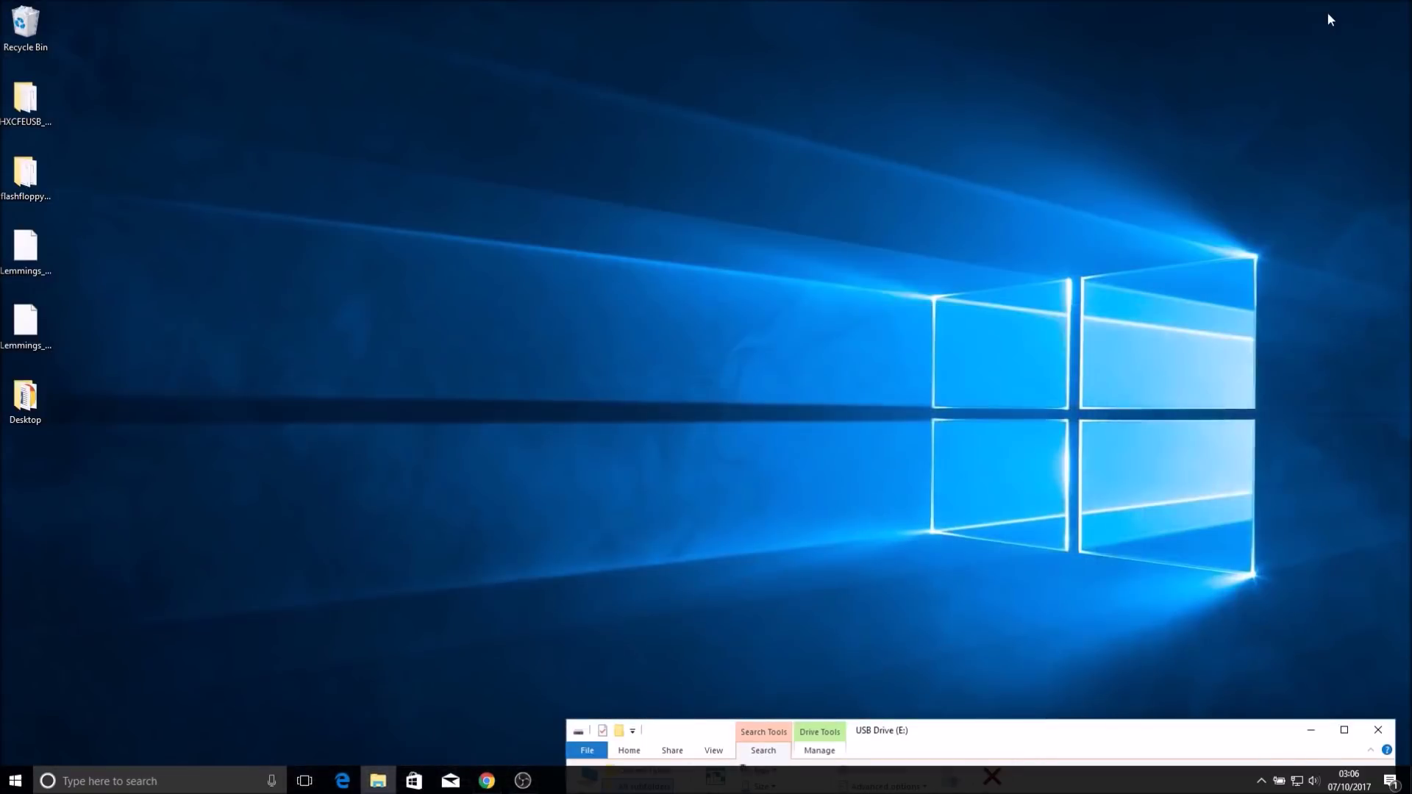
- Copy HXCSDFE.CFG from the Autoboot_mode folder in HXCFEUSB_HFE_beta_firmware's Config_Files to the root of USB Drive (E:)
double_click(18, 99)
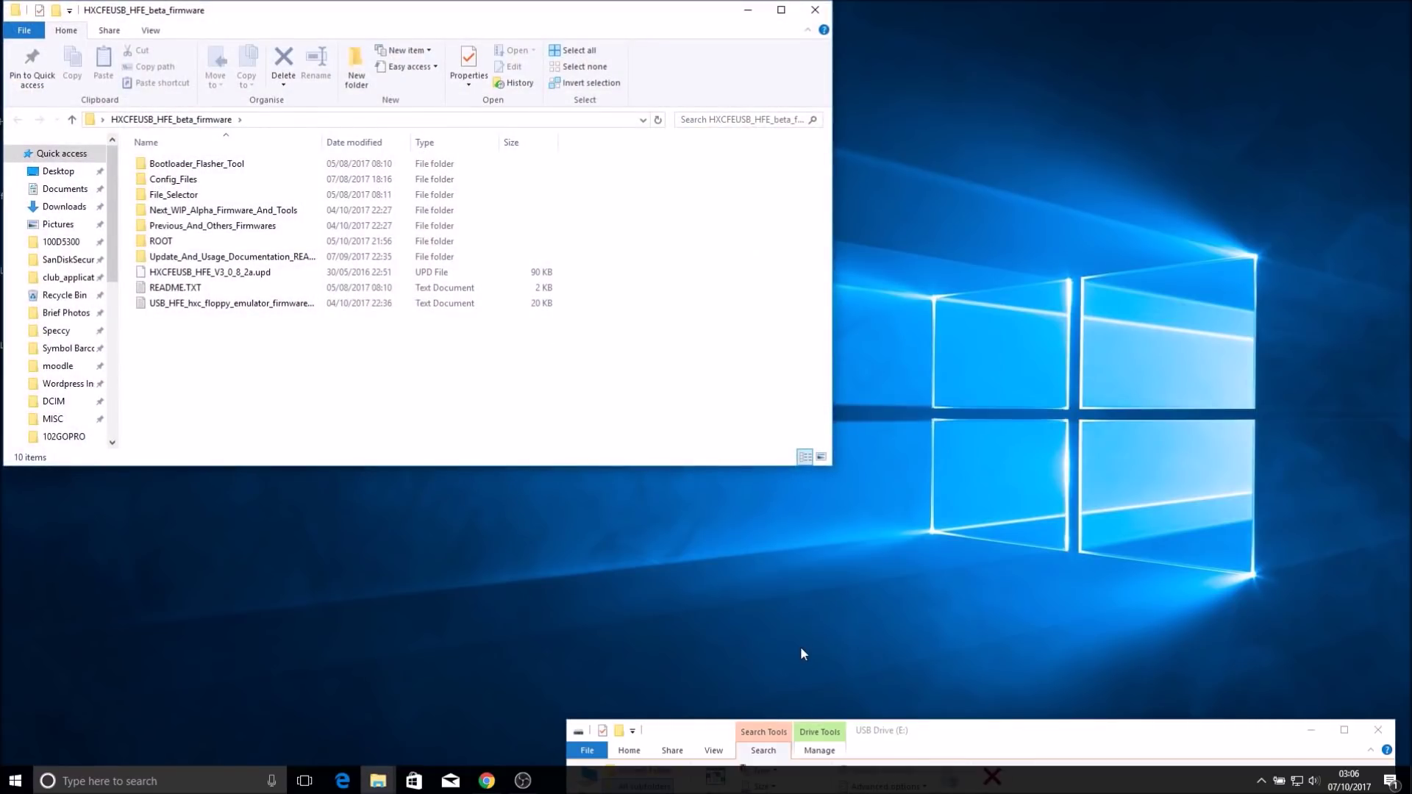
left_click_drag(886, 731, 889, 200)
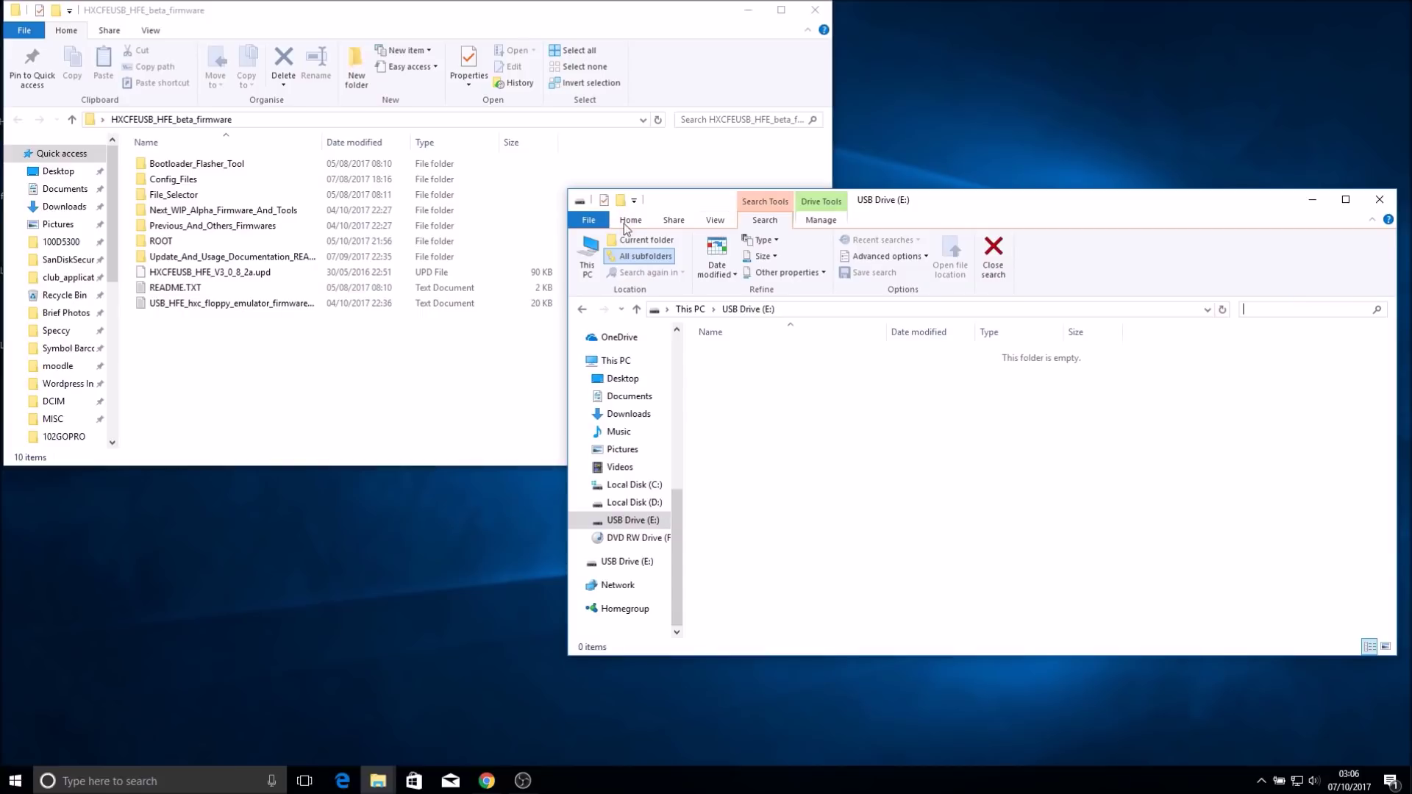
double_click(167, 180)
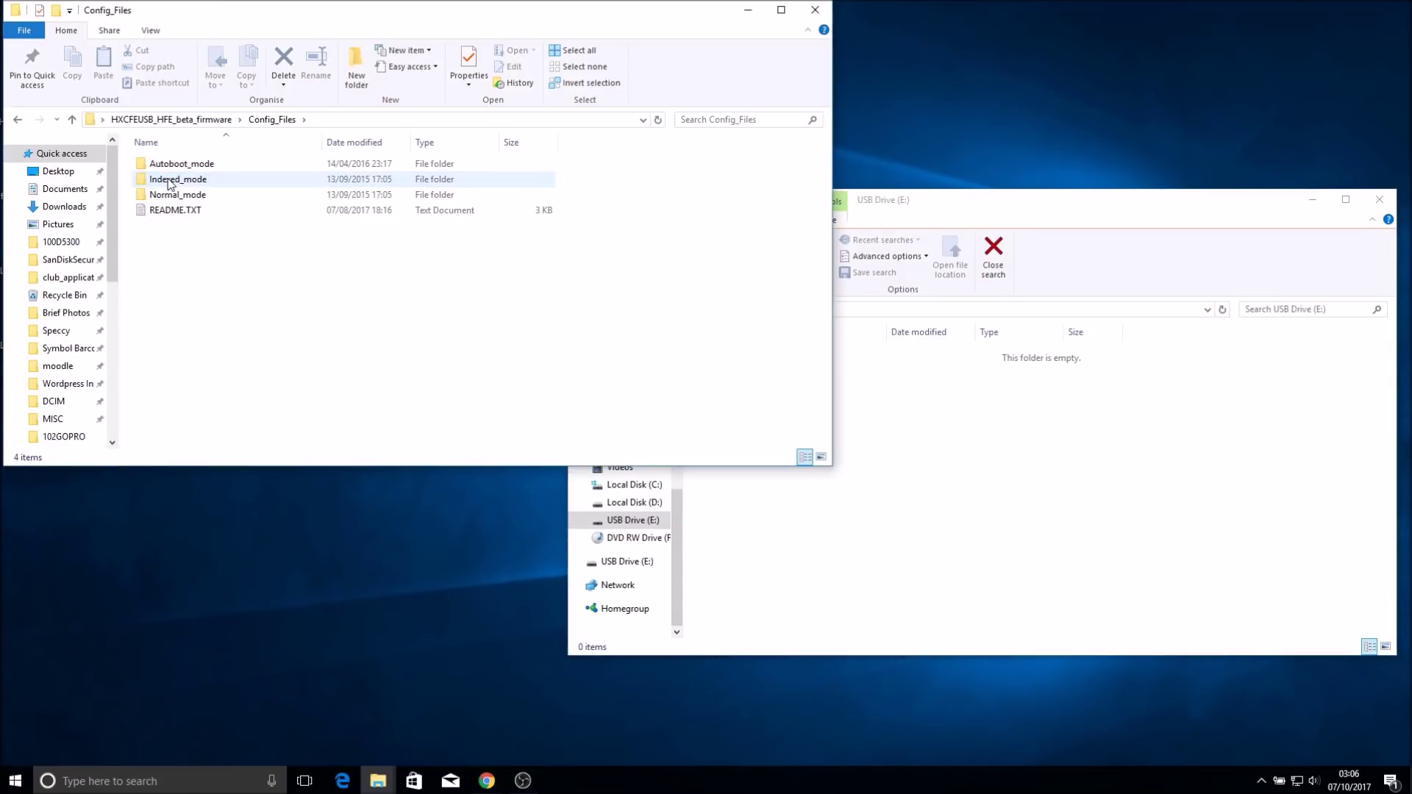
left_click(172, 168)
double_click(171, 166)
left_click_drag(174, 168, 924, 480)
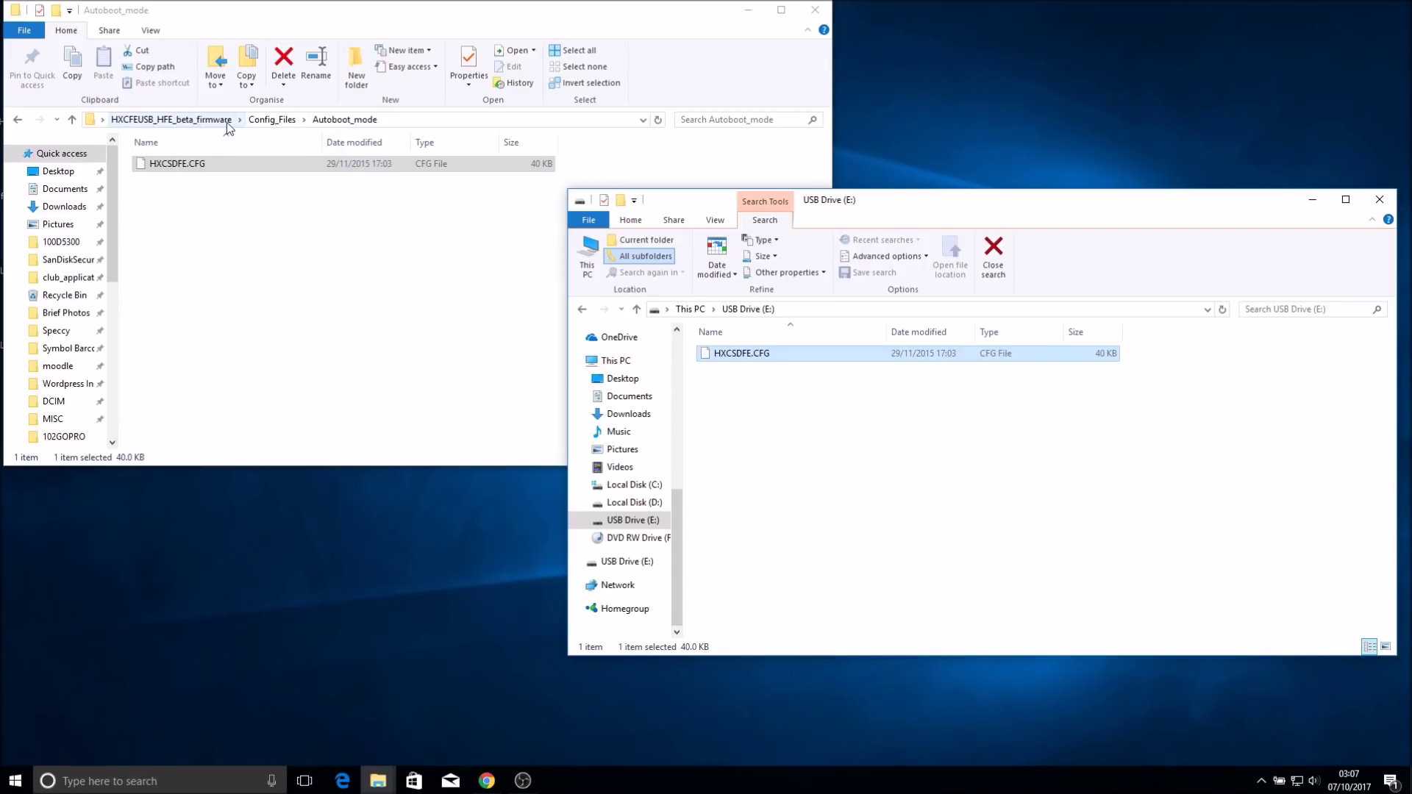
- Copy the Amiga AUTOBOOT.HFE from the firmware package's File_Selector folder to the root of USB Drive (E:)
left_click(18, 120)
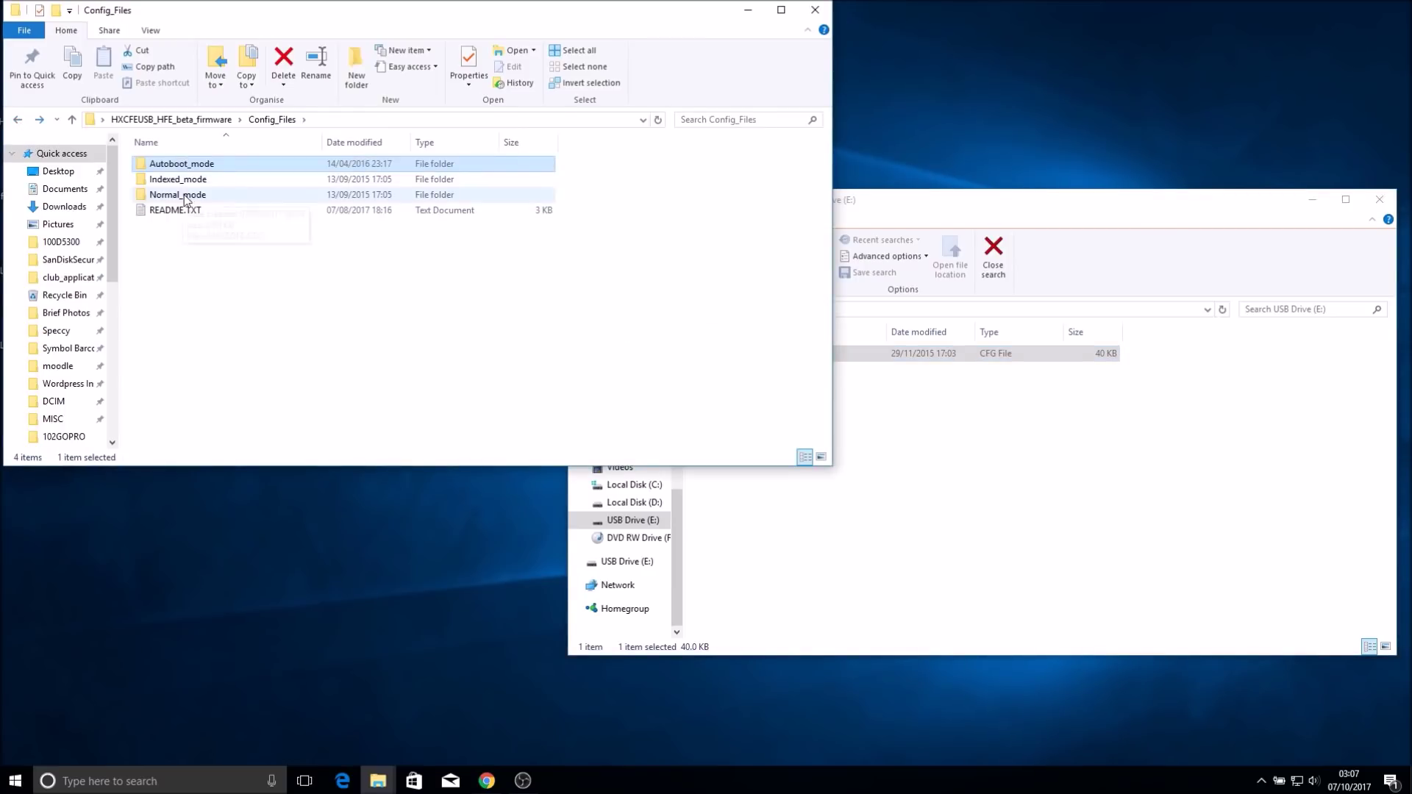
left_click(19, 120)
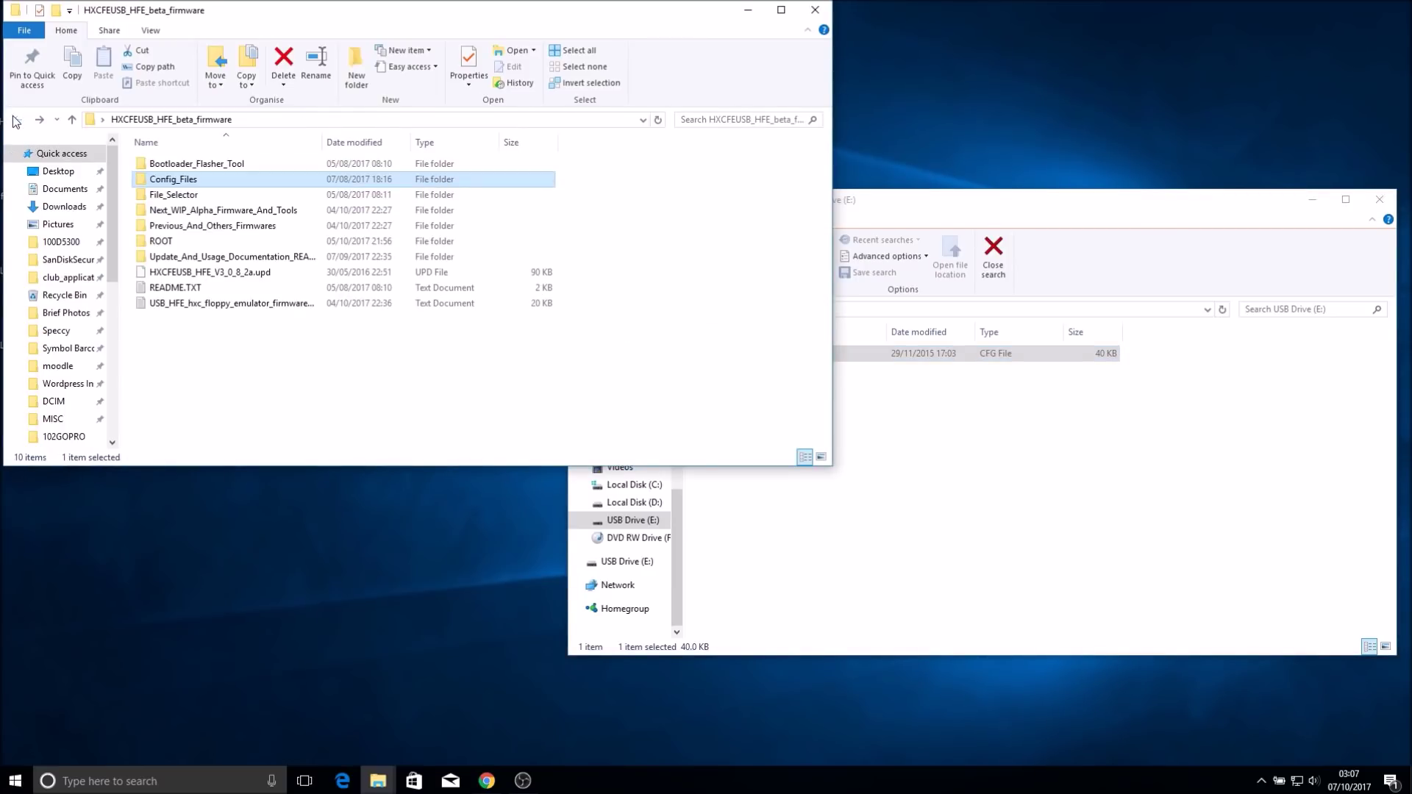
double_click(175, 194)
double_click(164, 165)
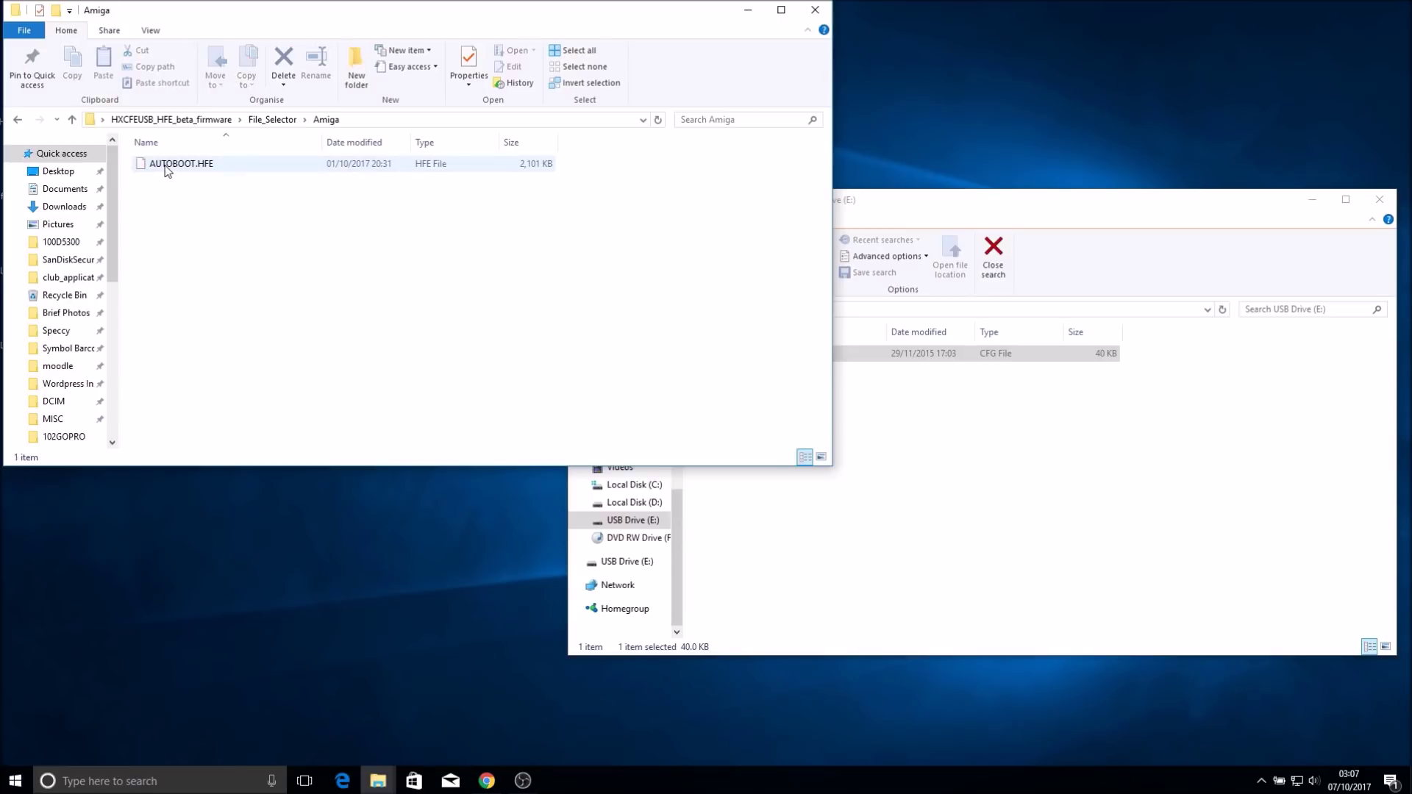
left_click_drag(168, 170, 914, 482)
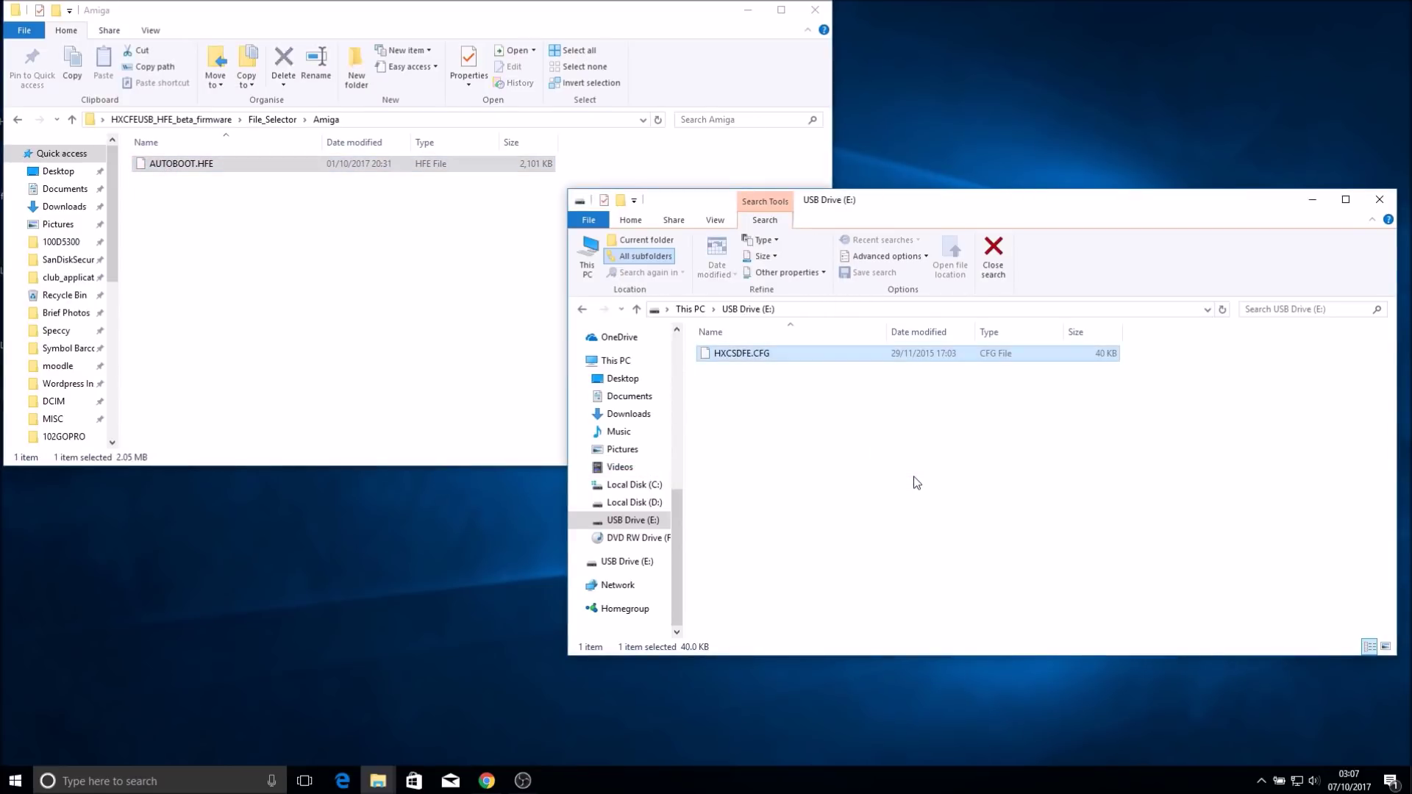
- Close the firmware folder and copy Lemmings_1.adf and Lemmings_2.adf from the desktop to USB Drive (E:)
left_click(815, 11)
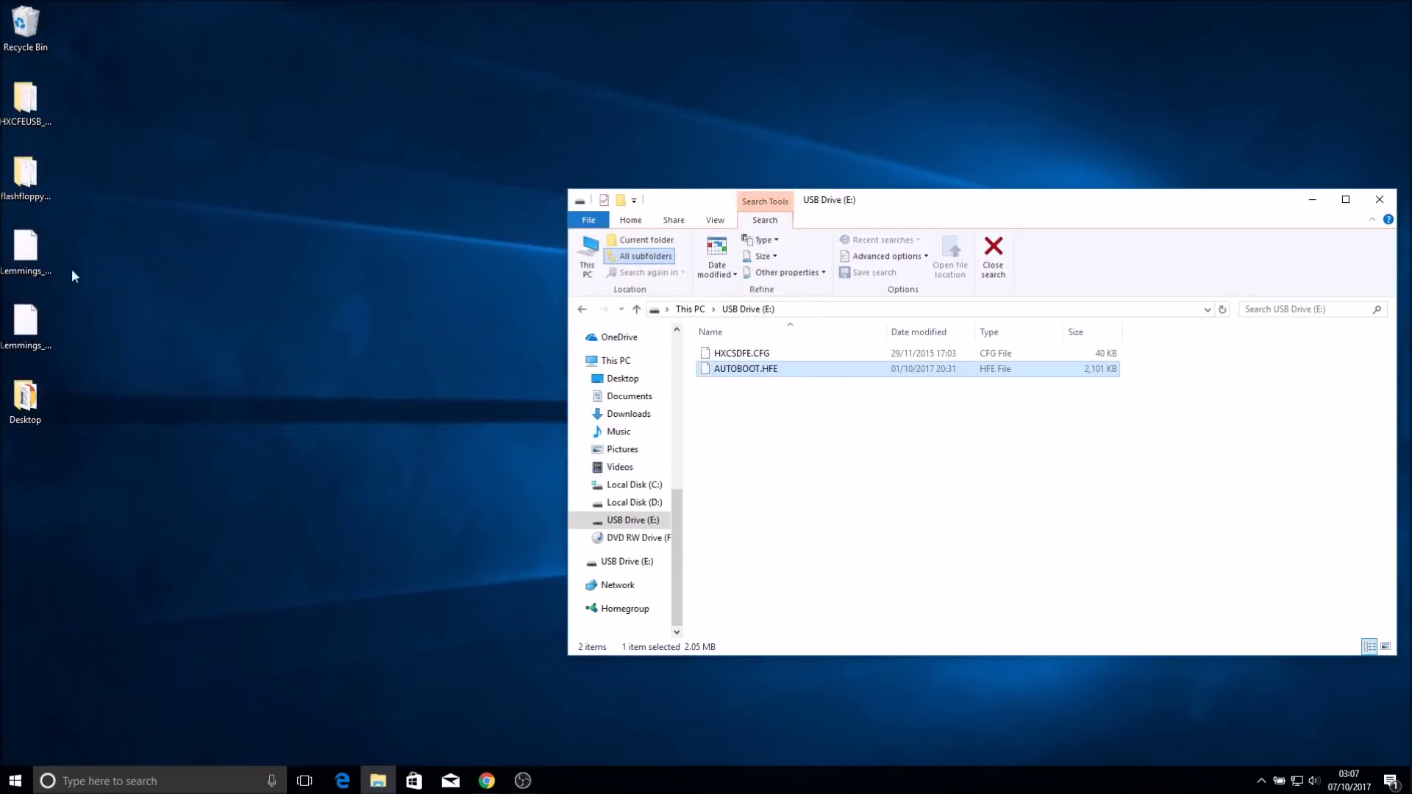
left_click_drag(88, 354, 754, 452)
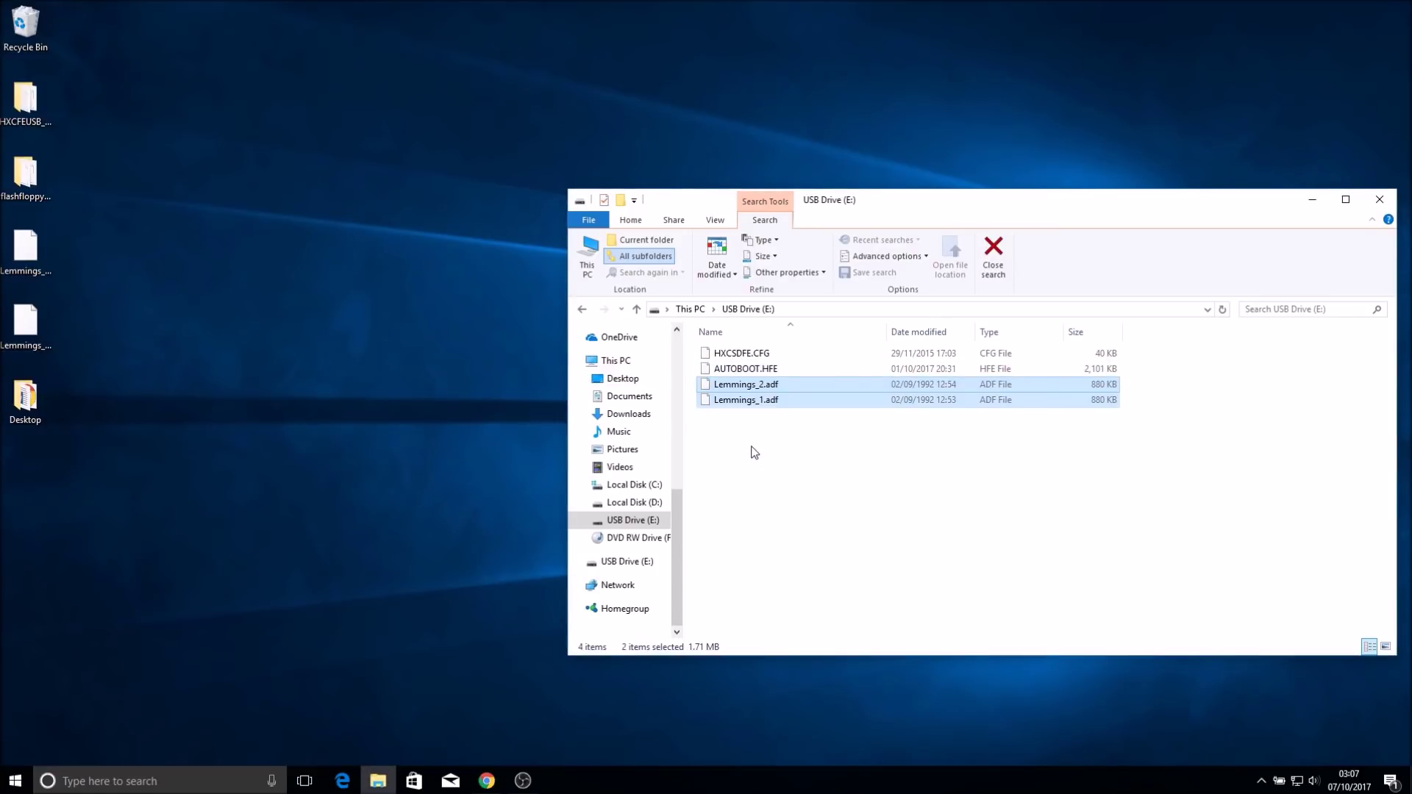